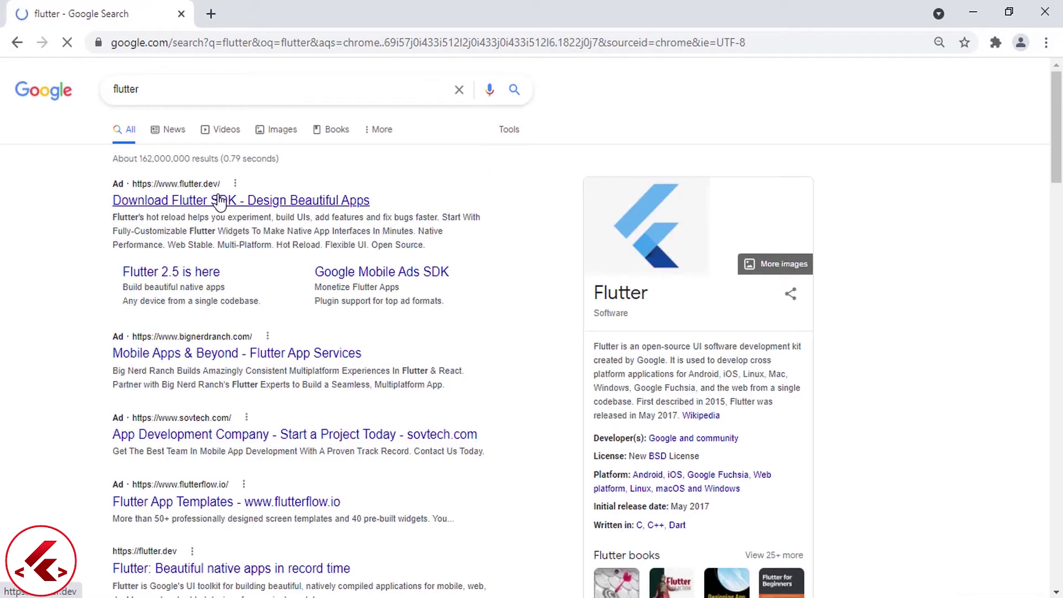
Step: Open the Flutter website from the search results and go to its Windows install page
left_click(219, 202)
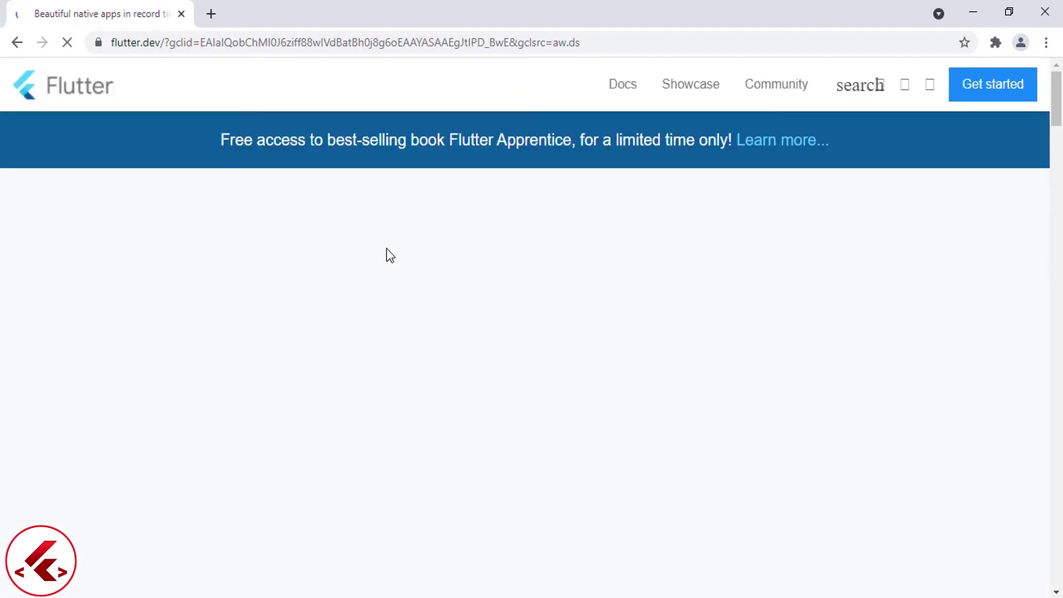
scroll(390, 255, "down", 5)
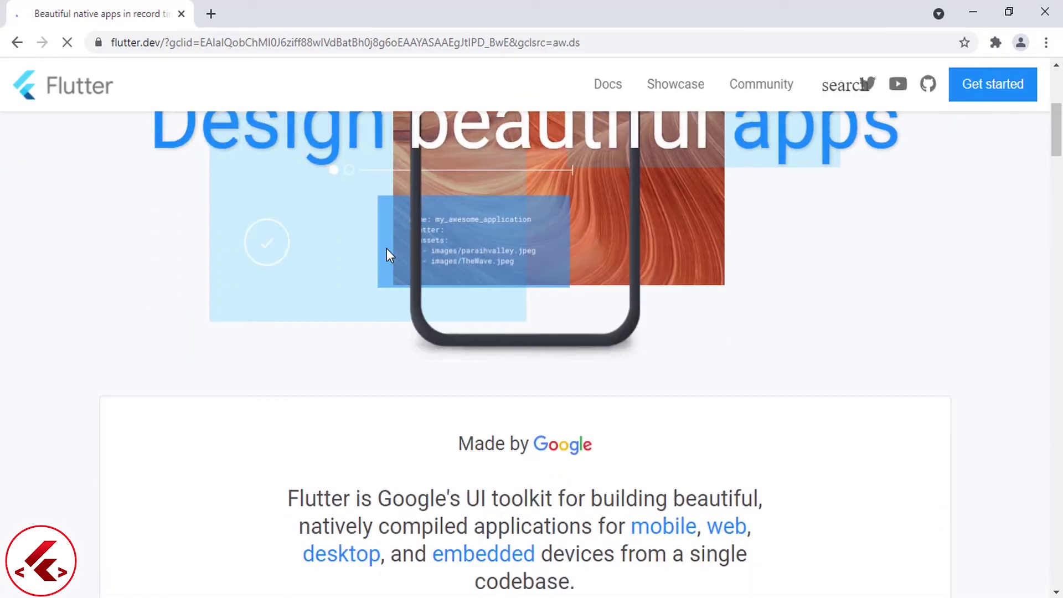
scroll(386, 249, "down", 5)
left_click(524, 324)
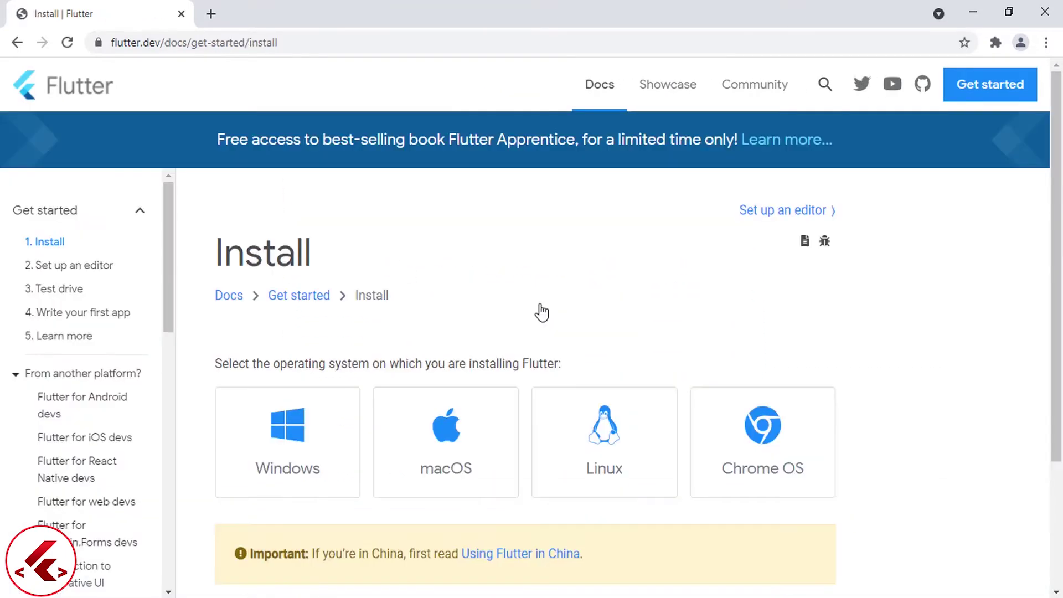
scroll(541, 311, "down", 1)
left_click(275, 349)
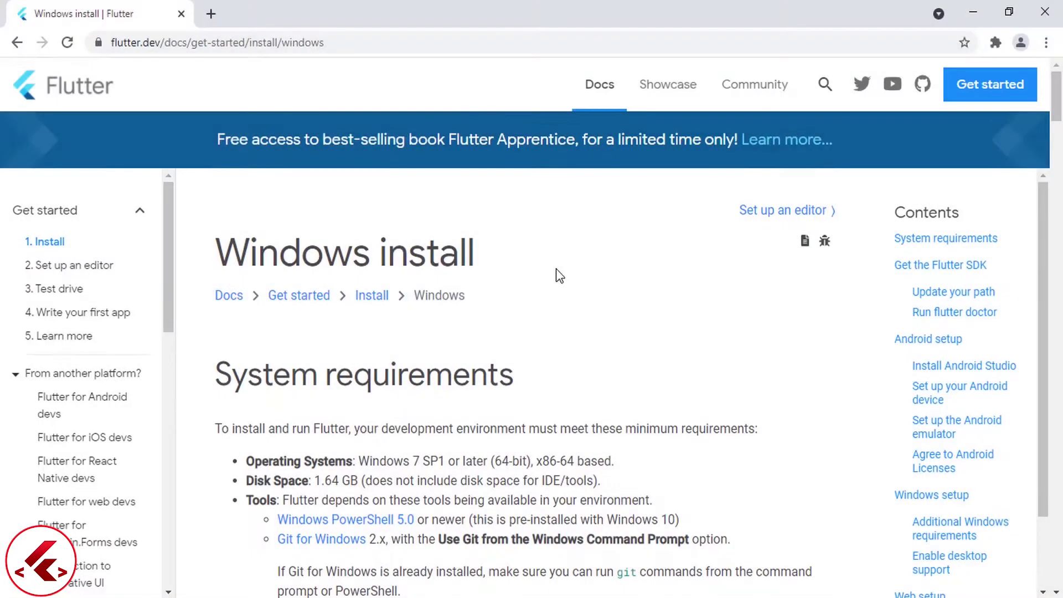
Step: Open the Git for Windows link from the system requirements in a new tab and download the 64-bit Git for Windows Setup
scroll(555, 268, "down", 4)
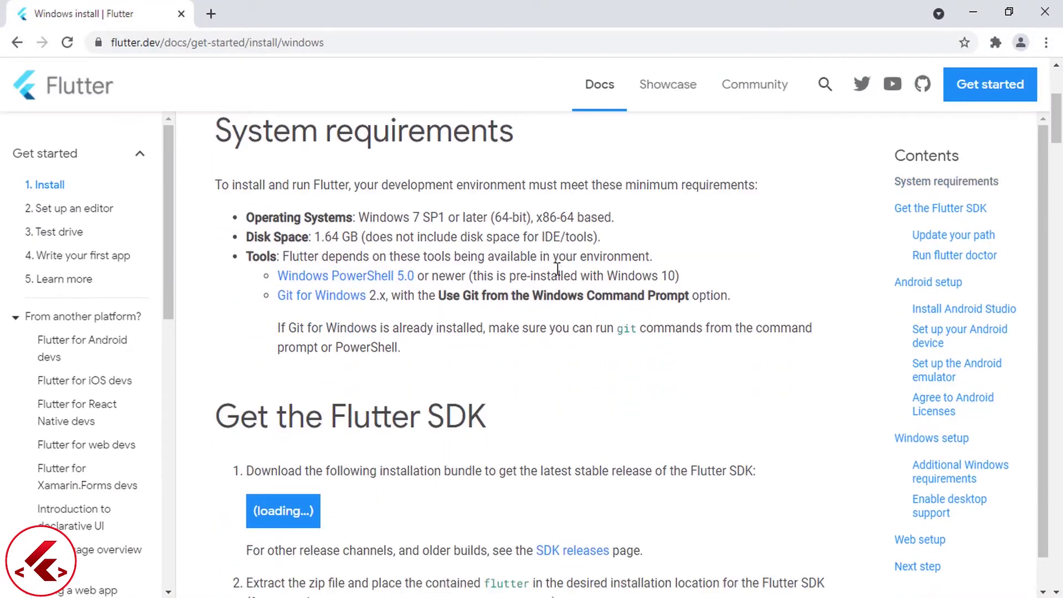
right_click(319, 299)
left_click(313, 311)
left_click(299, 7)
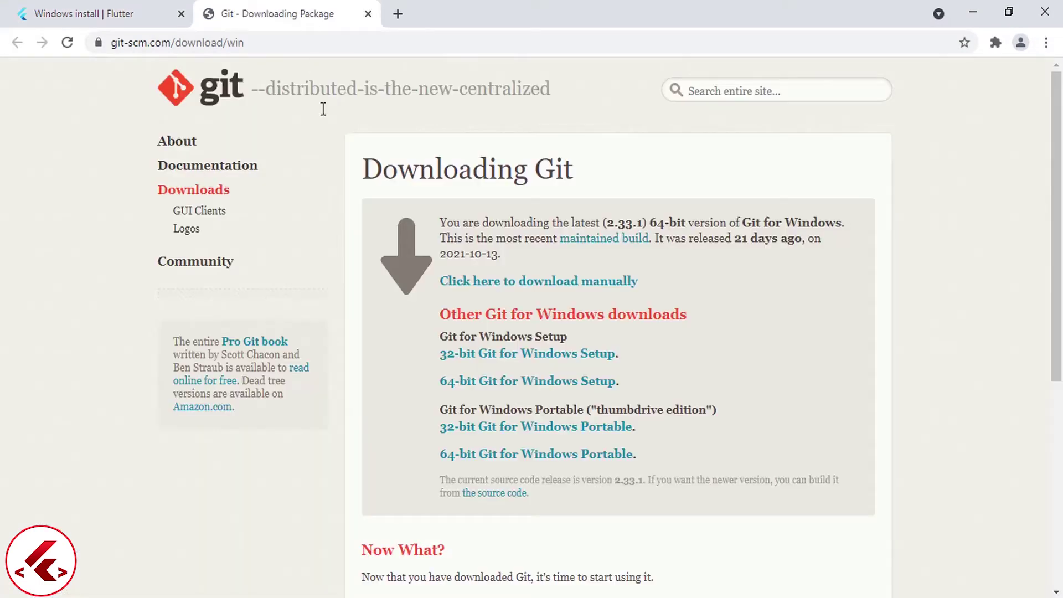
left_click(491, 392)
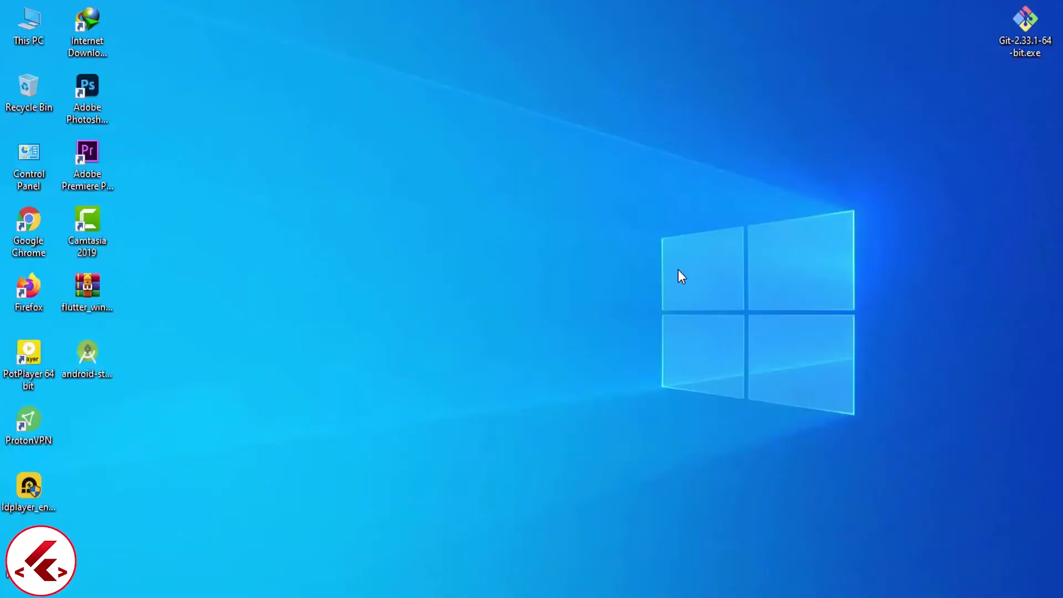
Step: Install Git 2.33.1 from the desktop installer with the release notes turned off, and check the desktop for its context commands
double_click(1049, 53)
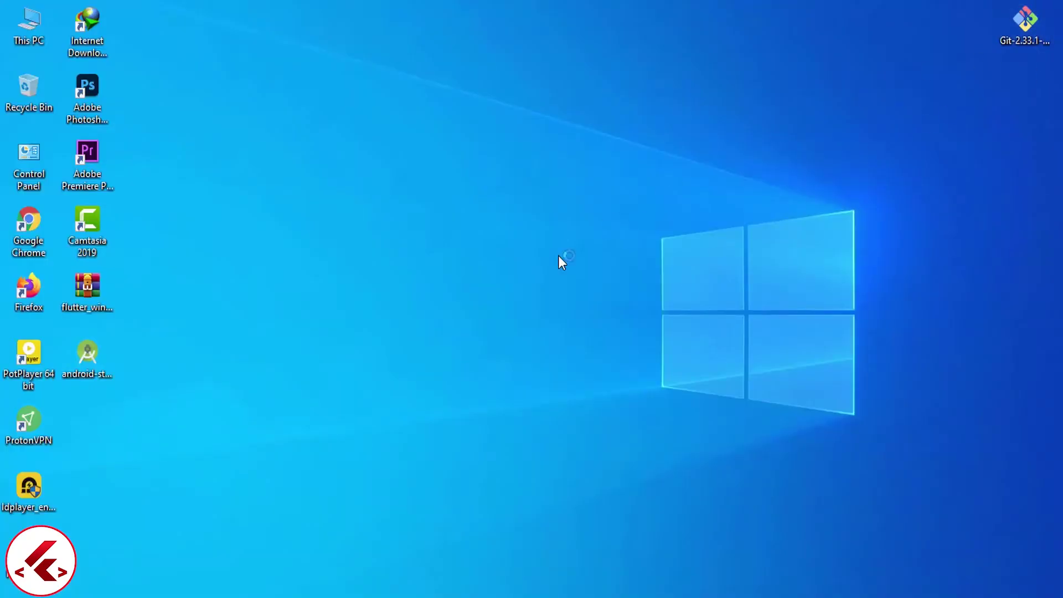
left_click(610, 442)
left_click(610, 443)
left_click(610, 442)
left_click(610, 443)
left_click(610, 443)
left_click(610, 443)
left_click(609, 443)
left_click(609, 443)
left_click(610, 443)
left_click(610, 443)
left_click(610, 442)
left_click(610, 443)
left_click(610, 443)
left_click(610, 443)
left_click(610, 442)
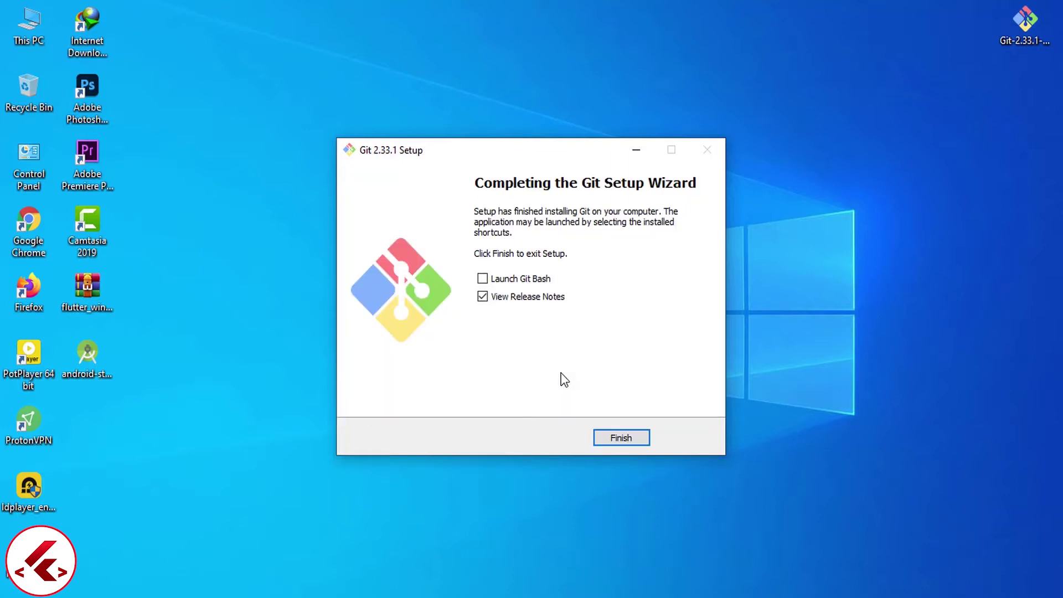
left_click(513, 302)
left_click(598, 440)
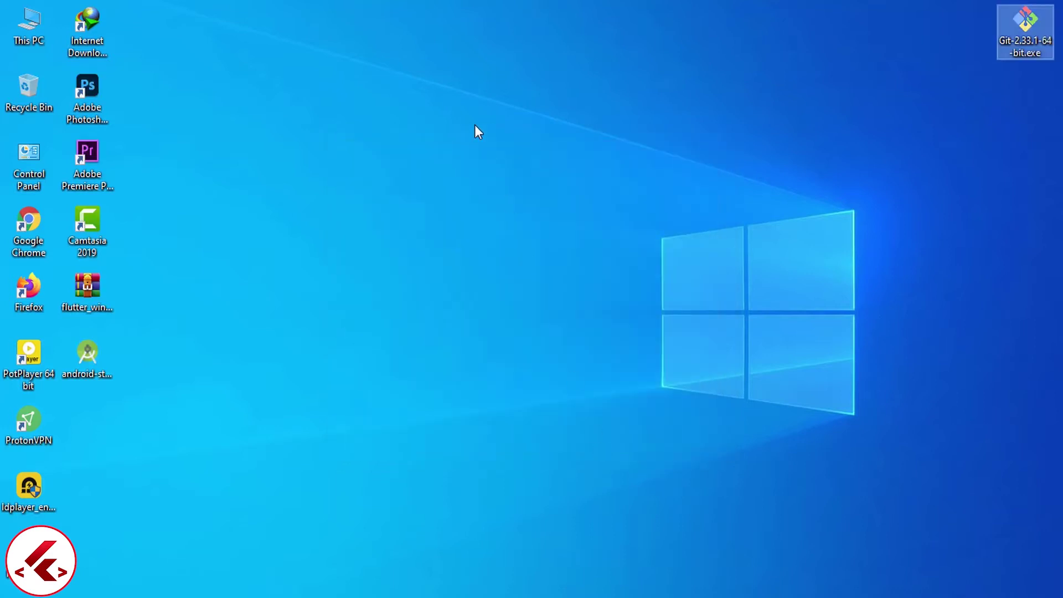
right_click(473, 40)
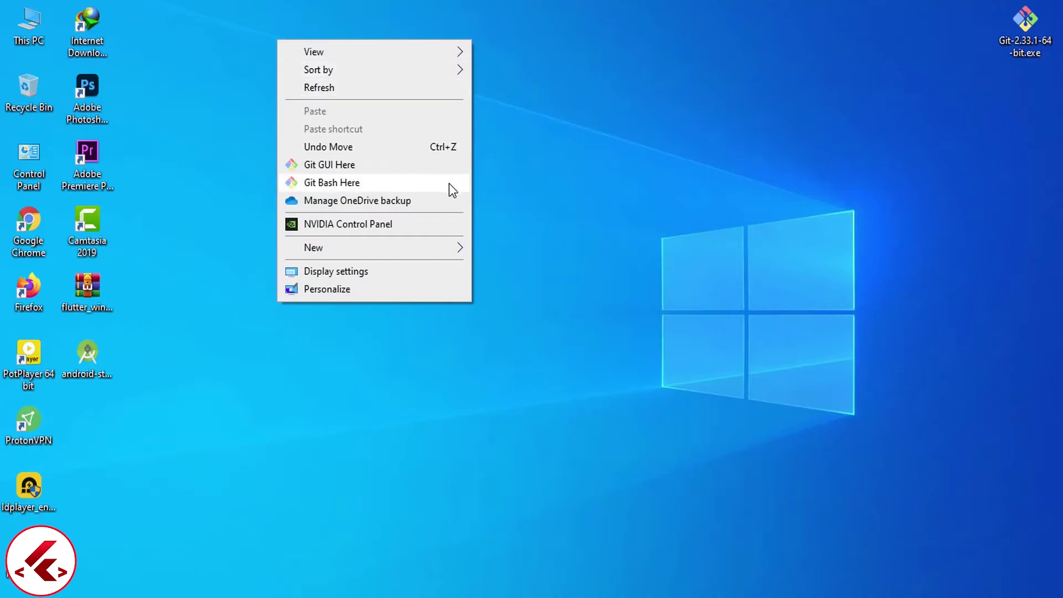
left_click(514, 185)
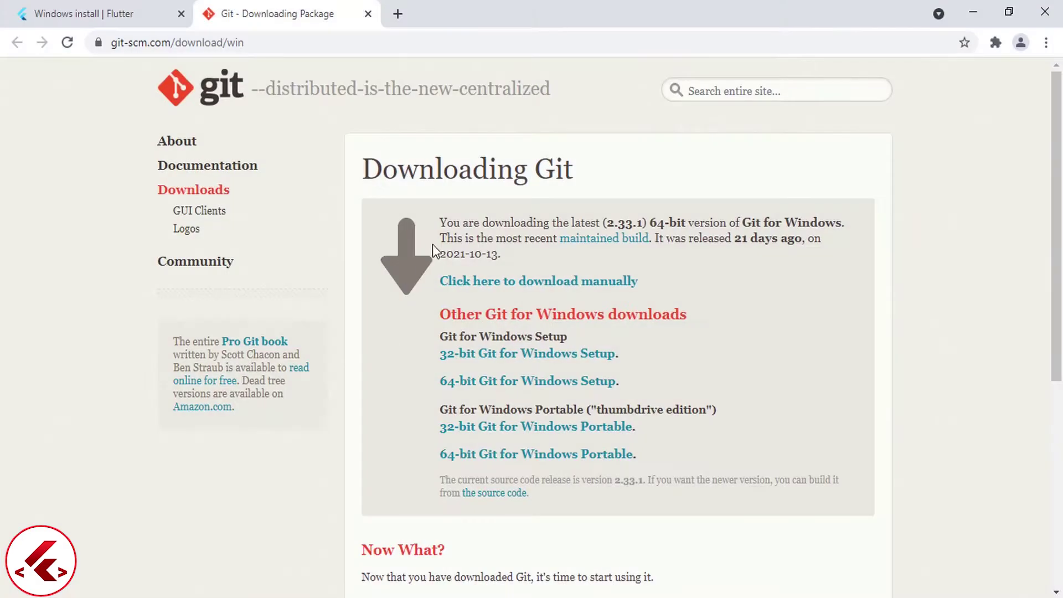
Step: Download flutter_windows_2.5.3-stable.zip from the Flutter Windows install page and extract it into its own folder on the desktop
left_click(131, 8)
scroll(425, 178, "down", 5)
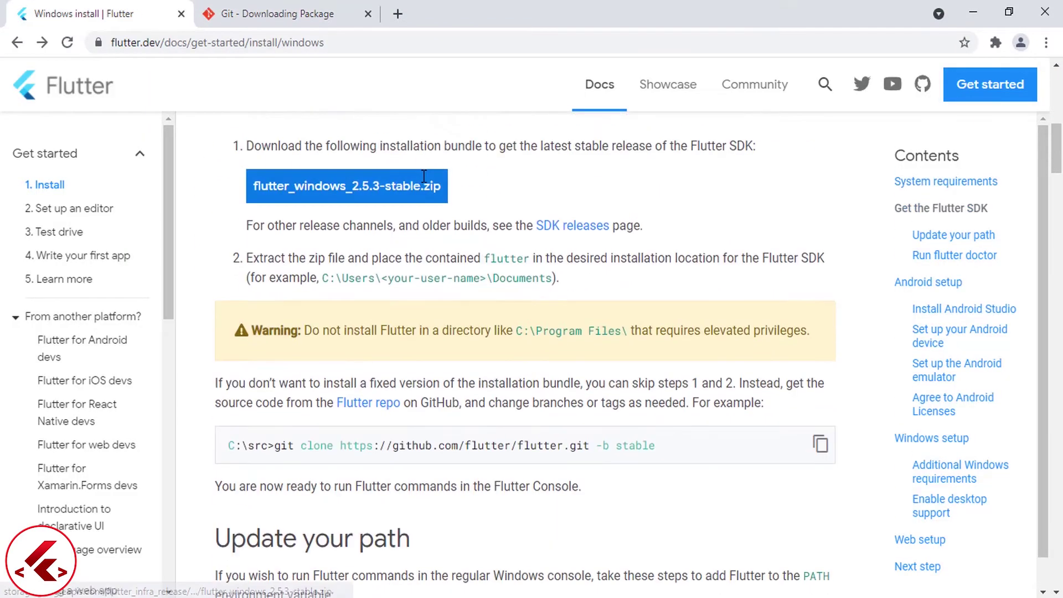
left_click(423, 188)
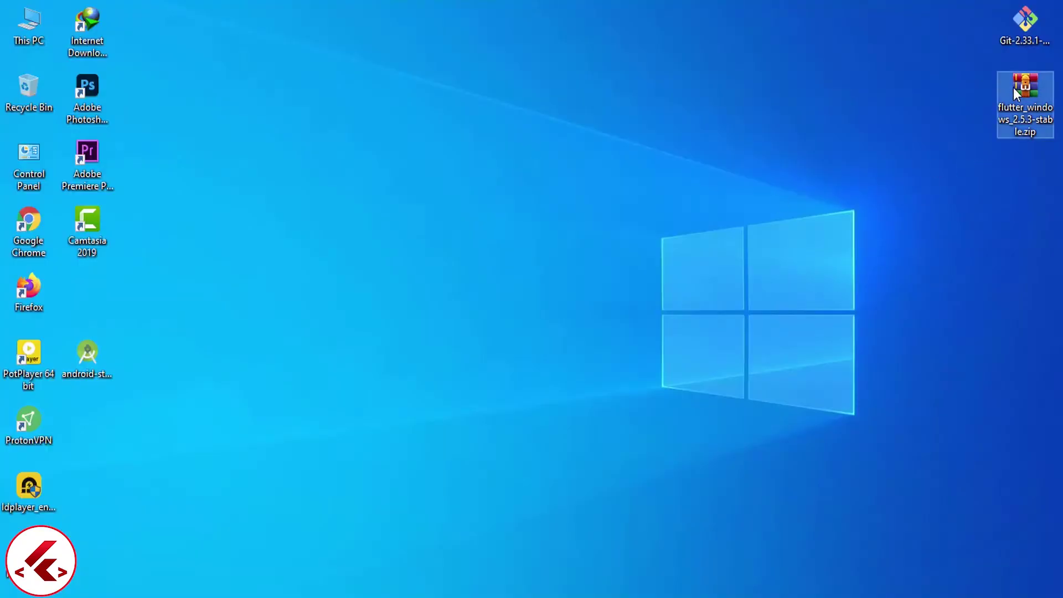
right_click(1013, 87)
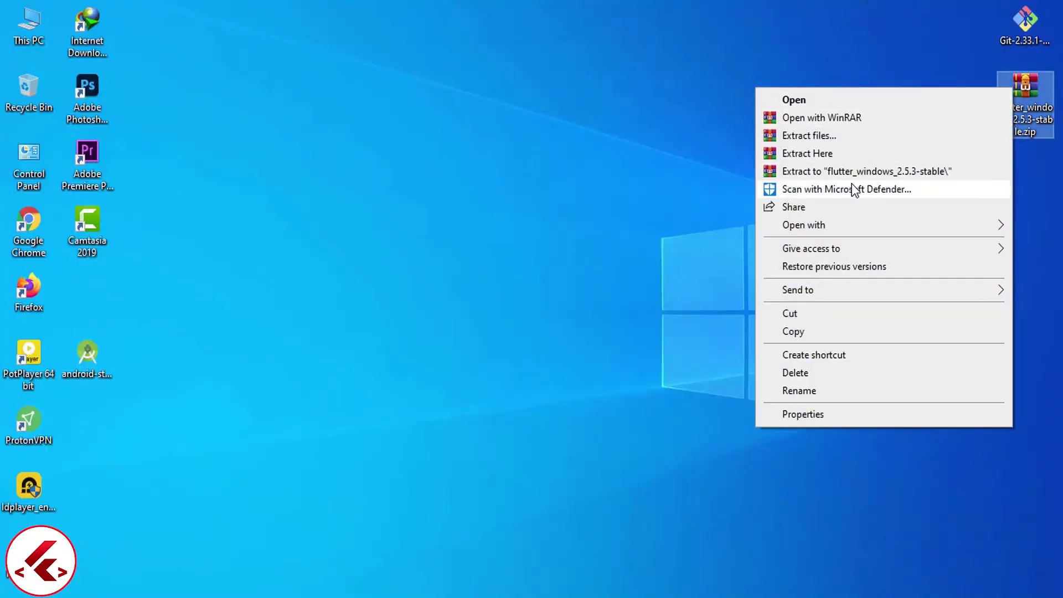
left_click(850, 183)
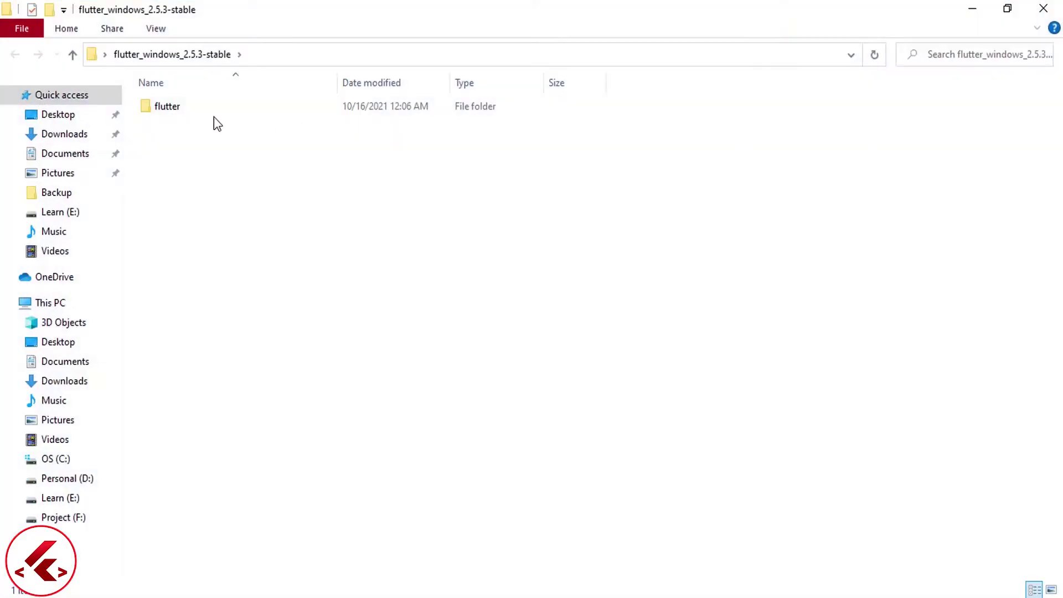
Step: Copy the flutter folder from the extracted flutter_windows_2.5.3-stable folder and close that window
left_click(167, 107)
right_click(168, 107)
left_click(57, 417)
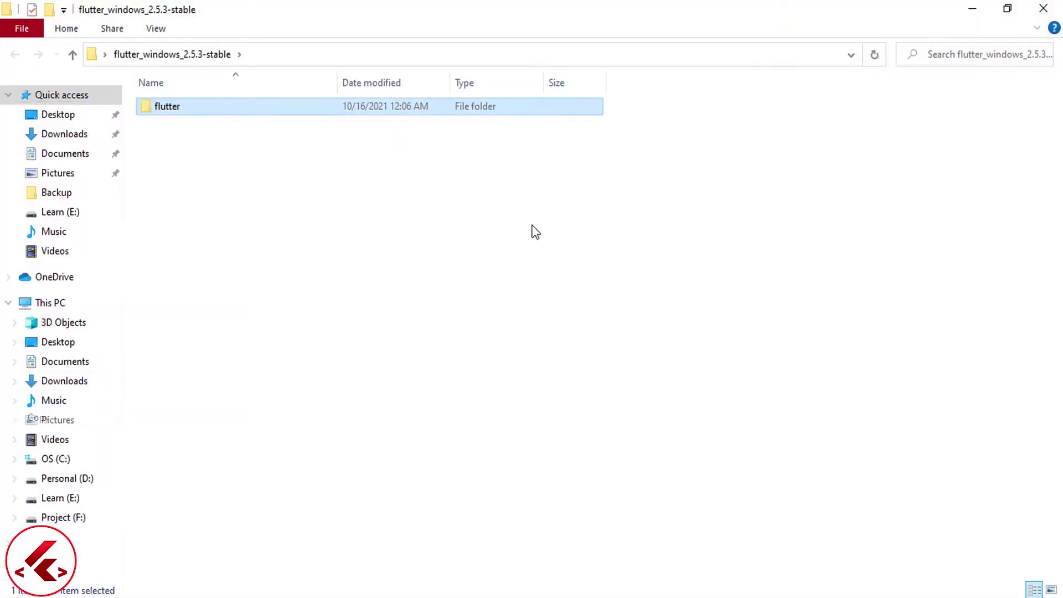
left_click(1043, 9)
Step: Create a folder named src in the root of the C: drive
double_click(35, 25)
double_click(266, 242)
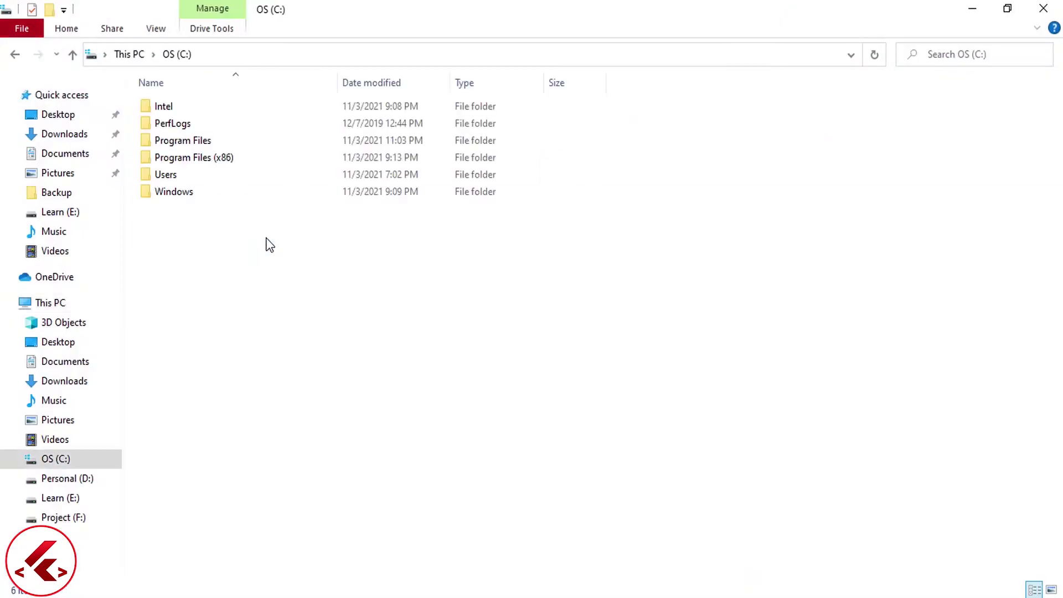
left_click(48, 11)
type("src")
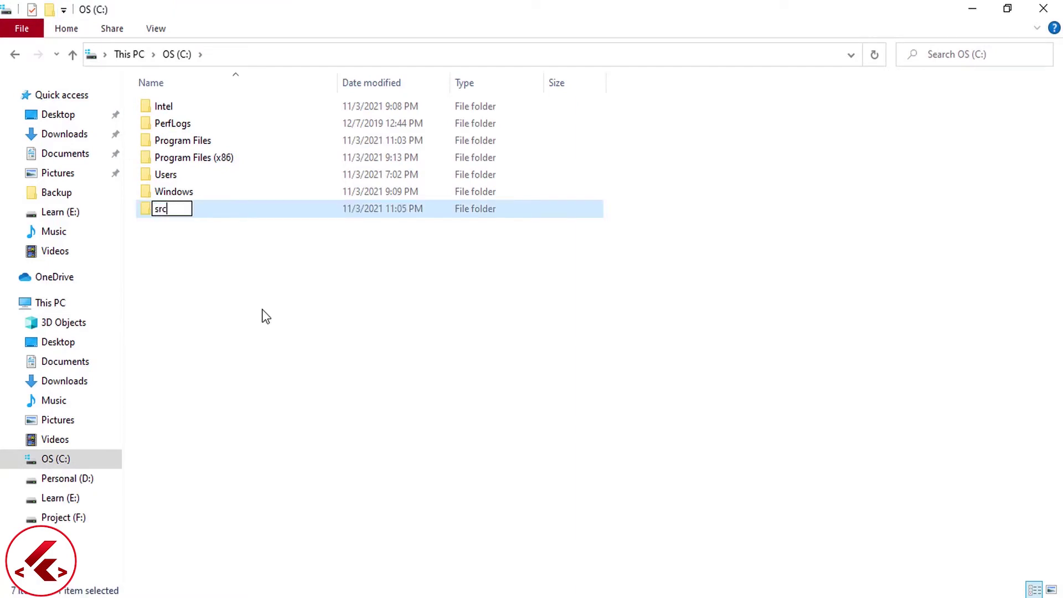
left_click(266, 316)
Step: Paste the copied flutter folder into C:\src
double_click(180, 209)
right_click(235, 148)
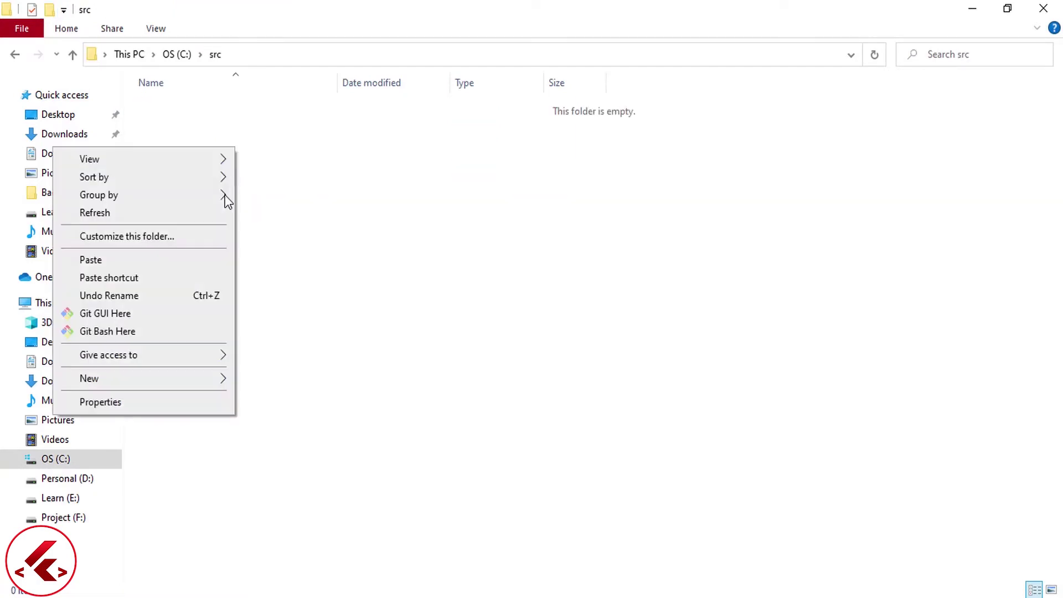
left_click(187, 257)
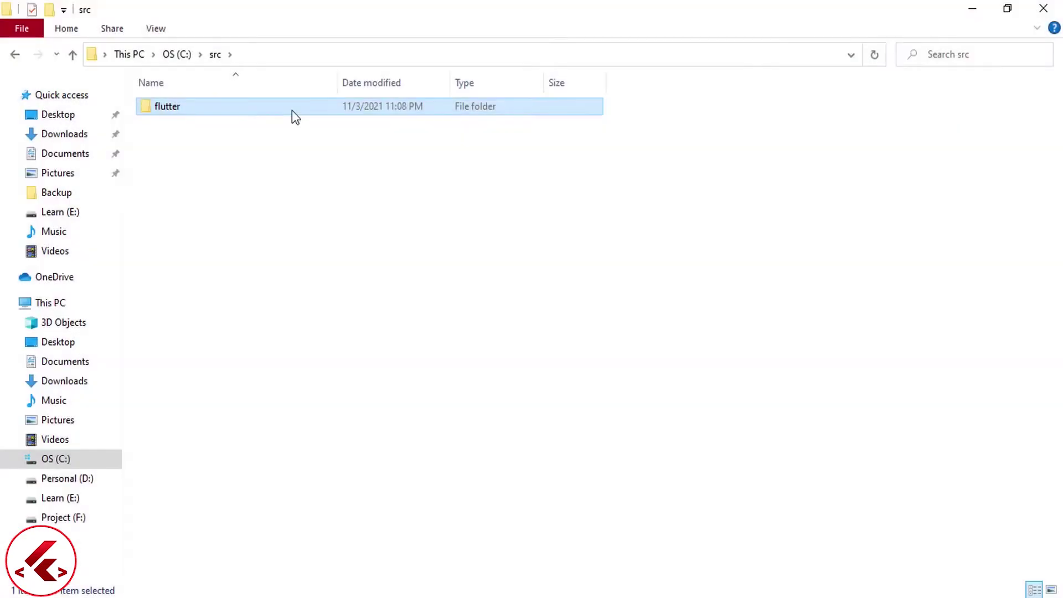
Step: Copy the full path of the flutter folder's bin subfolder, C:\src\flutter\bin, and minimize File Explorer
double_click(291, 110)
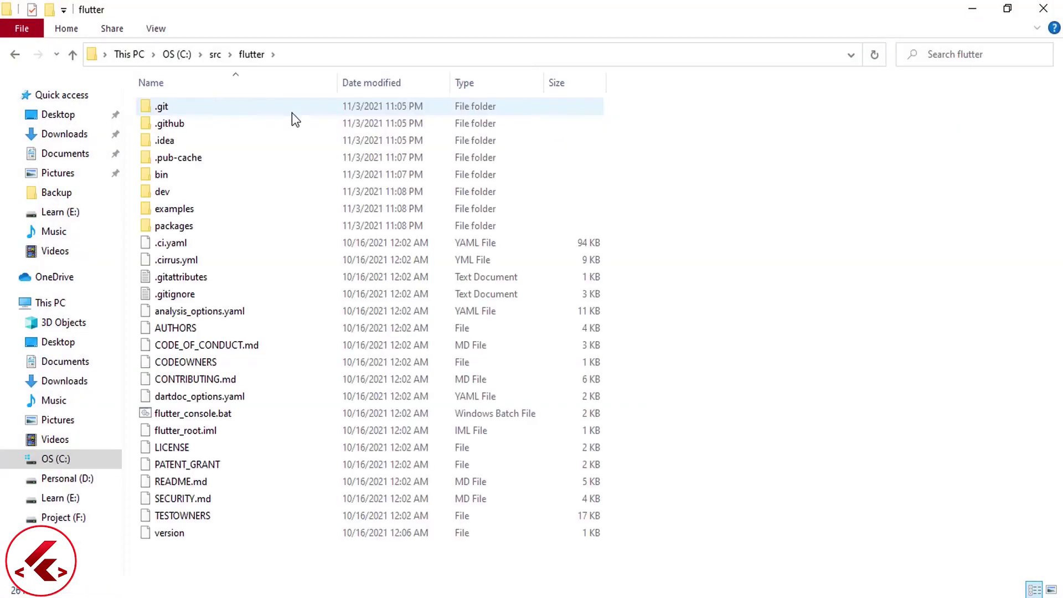
double_click(281, 174)
left_click(318, 54)
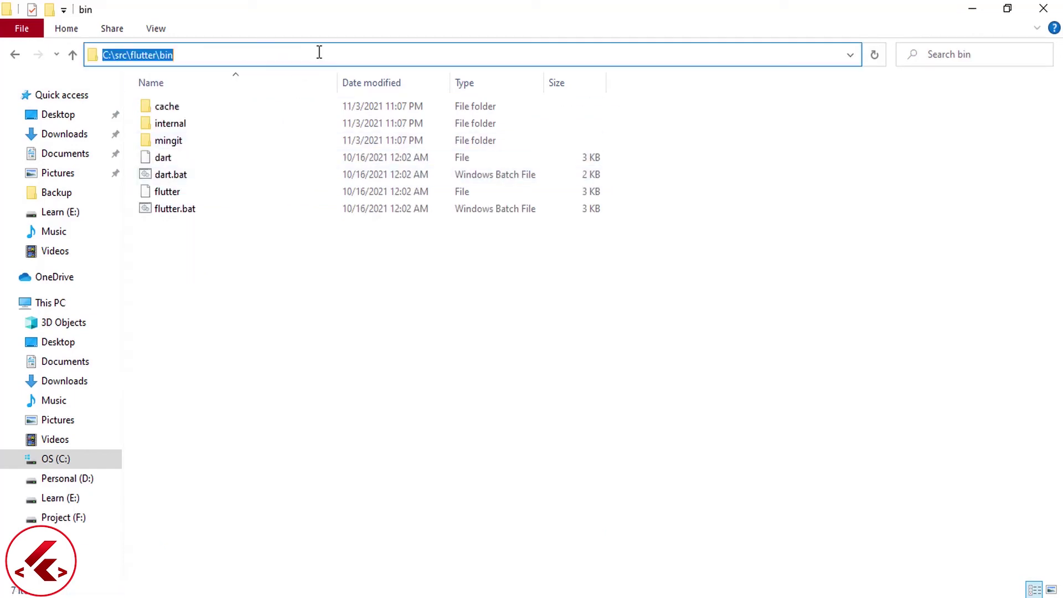
right_click(111, 54)
left_click(263, 105)
left_click(972, 8)
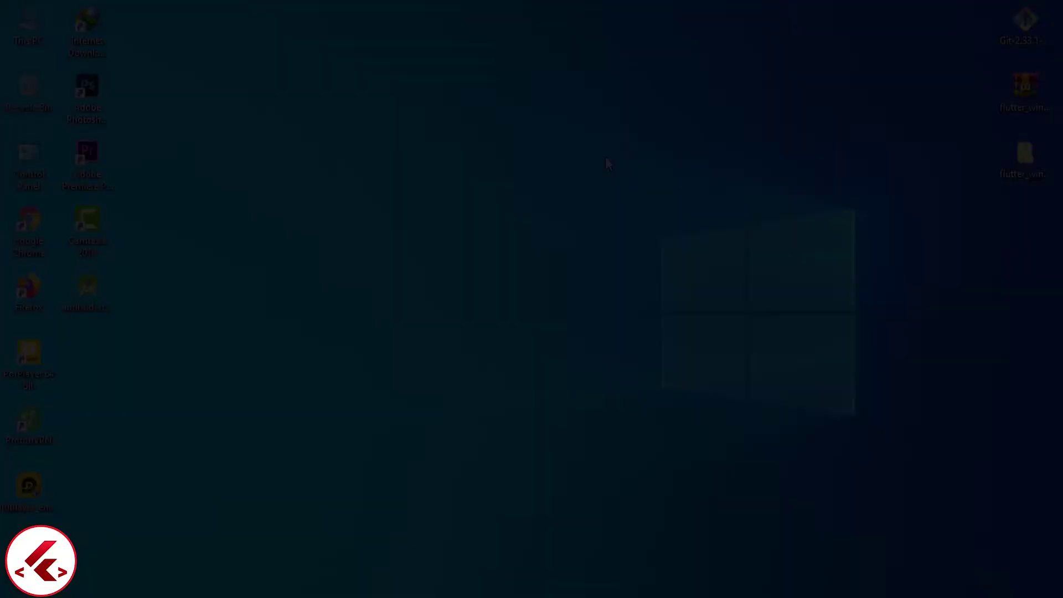
Step: Add C:\src\flutter\bin as a new entry in the user Path environment variable and save the system settings
type("env")
key("Return")
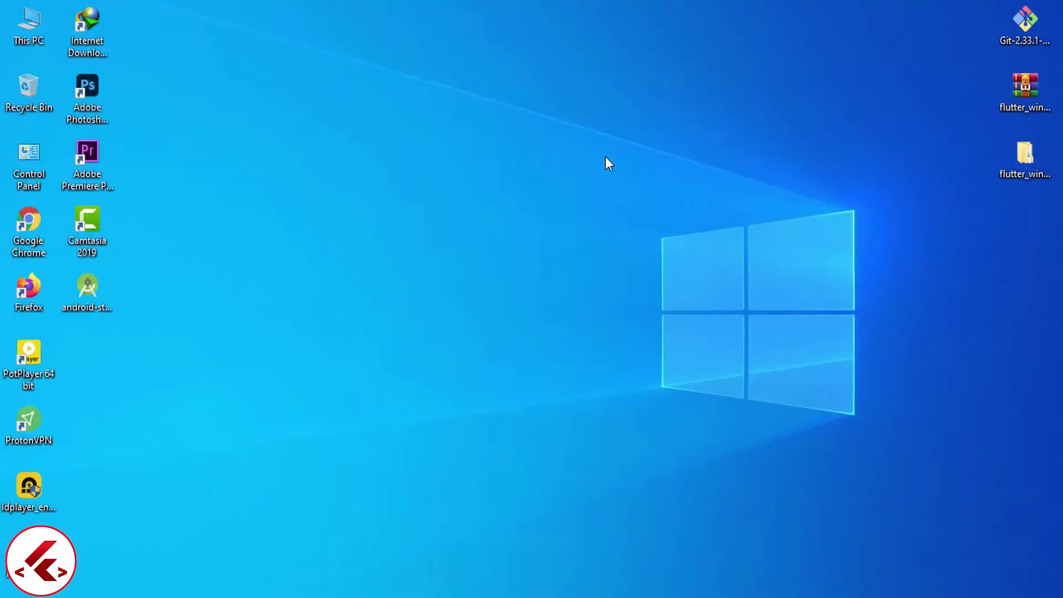
left_click(346, 424)
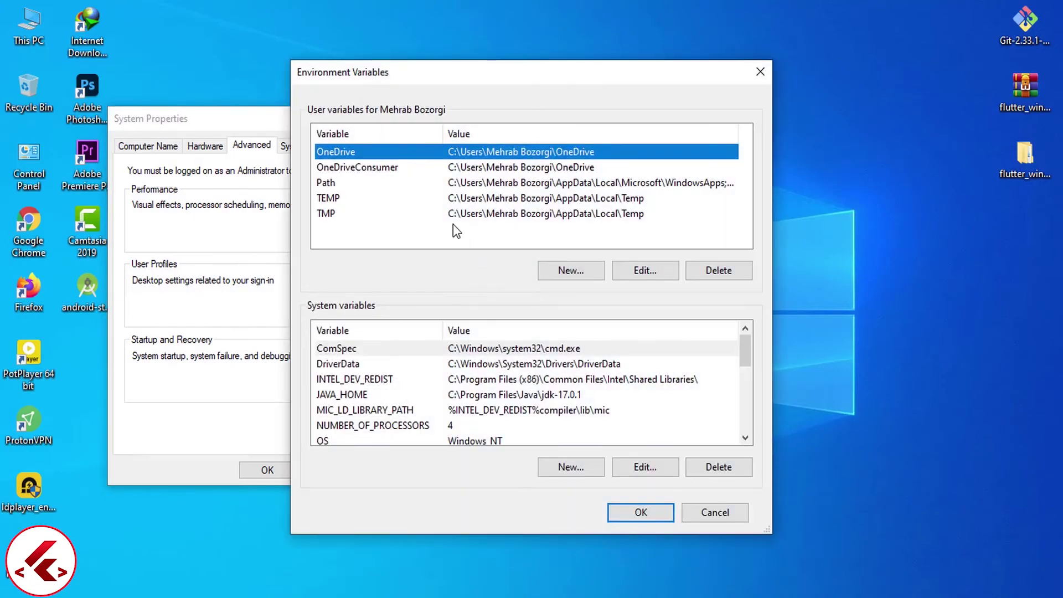
left_click(420, 183)
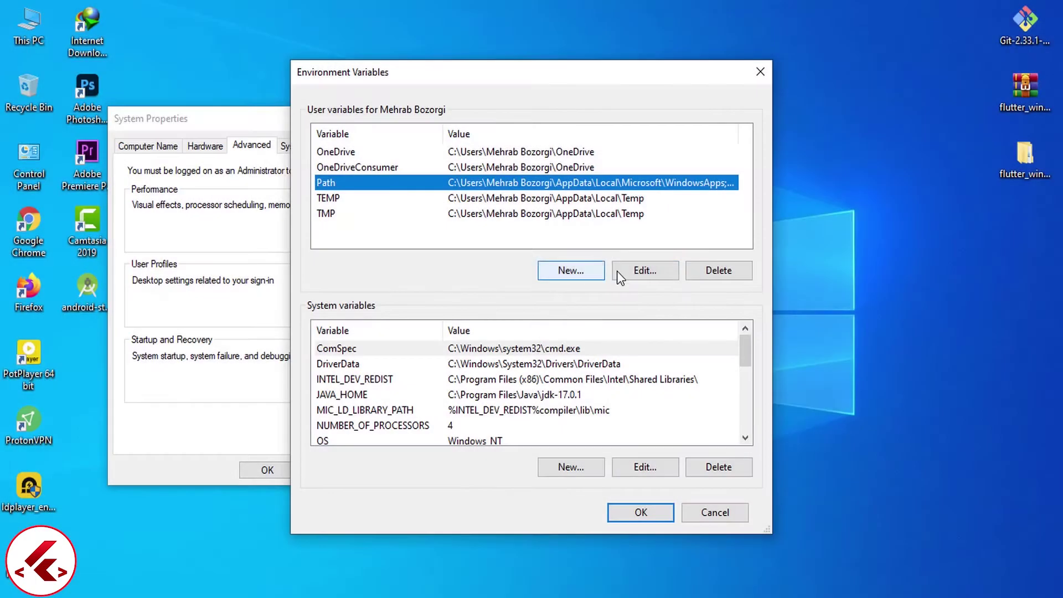
left_click(620, 271)
left_click(666, 150)
key("ctrl+v")
left_click(604, 477)
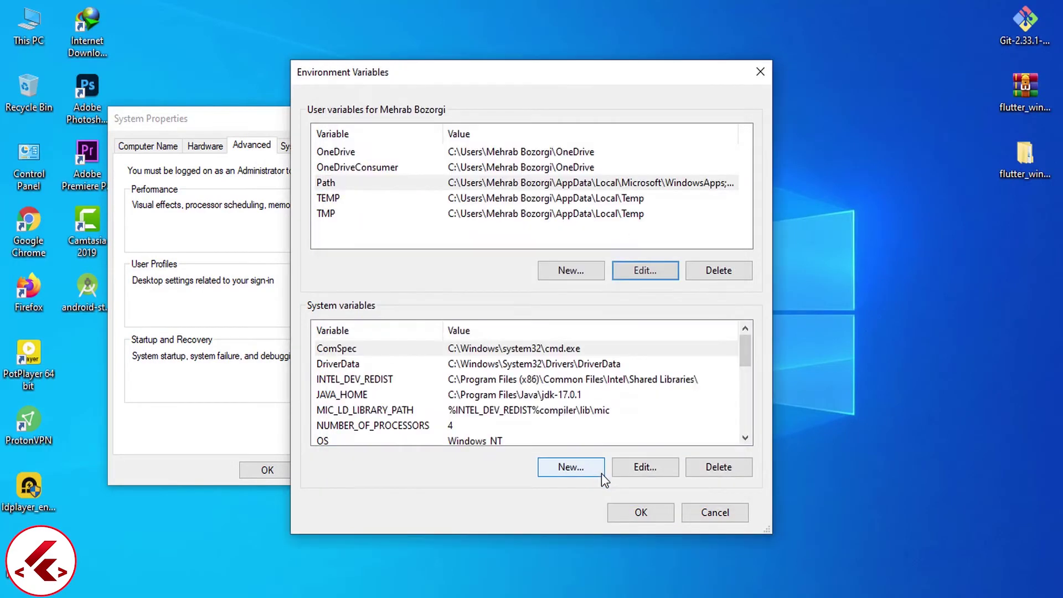
left_click(632, 511)
left_click(284, 471)
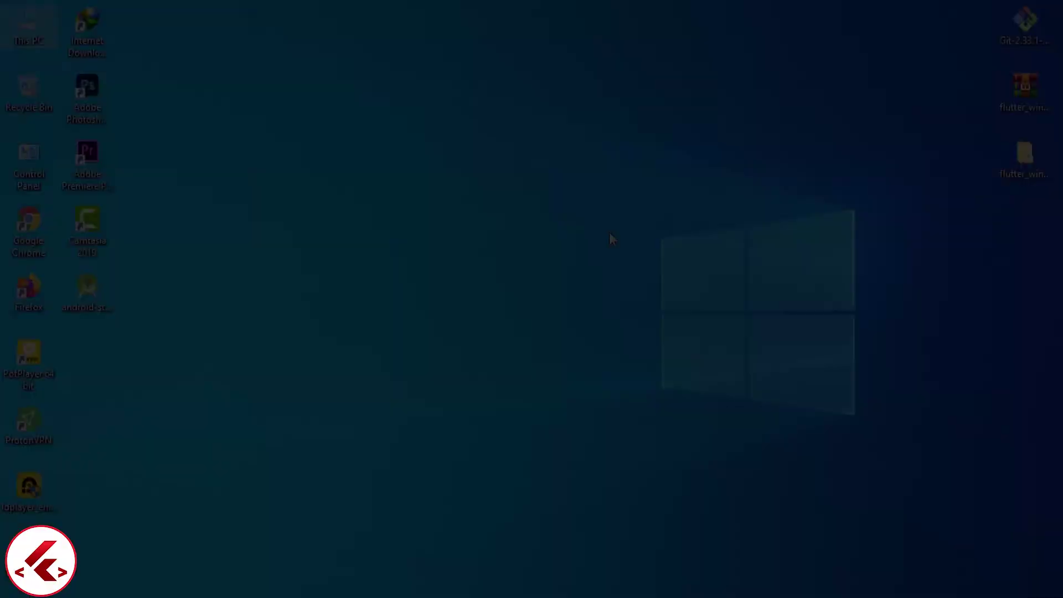
Step: Run flutter doctor in Command Prompt, review its report and minimize the window
key("super")
type("cmd")
key("Return")
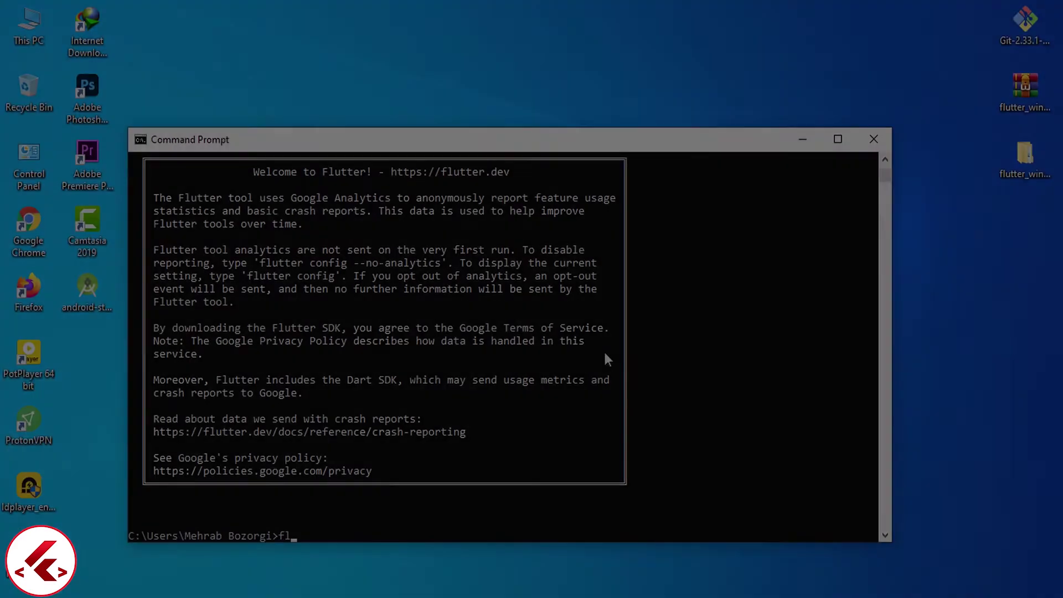
type("flutter d")
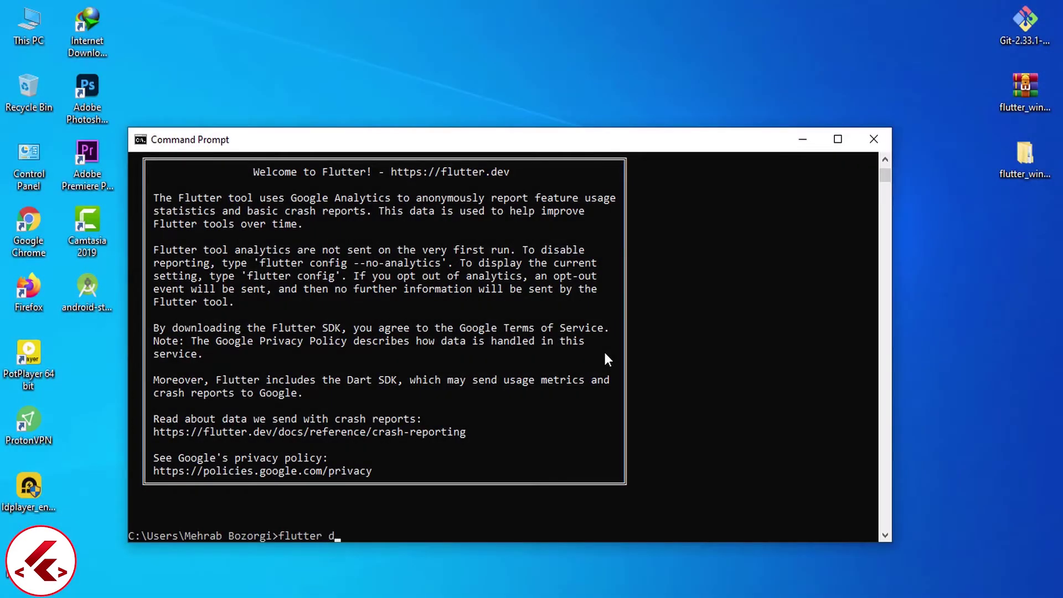
type("octor")
key("Return")
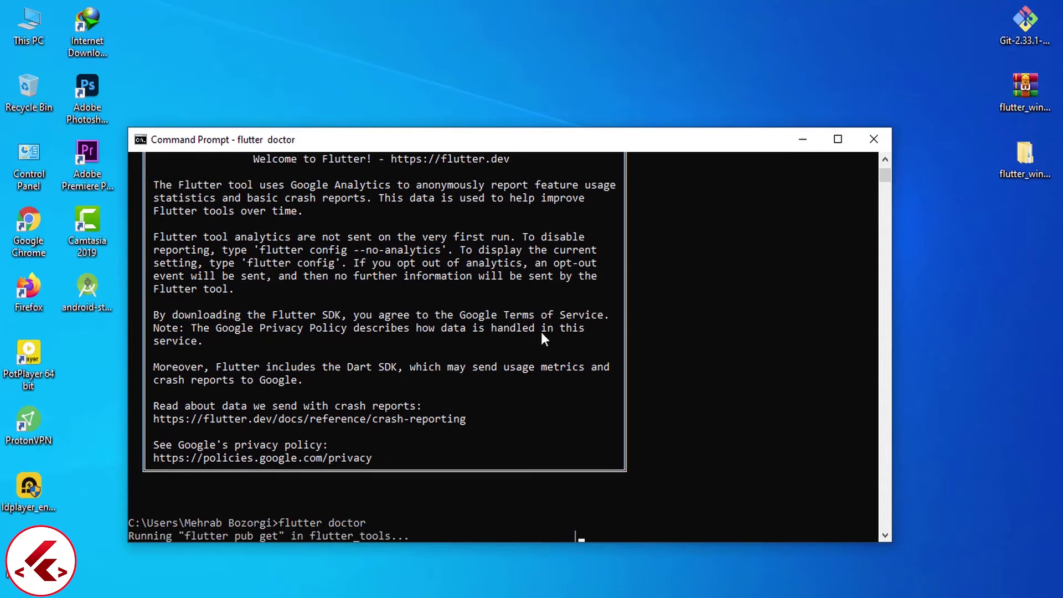
scroll(572, 329, "down", 2)
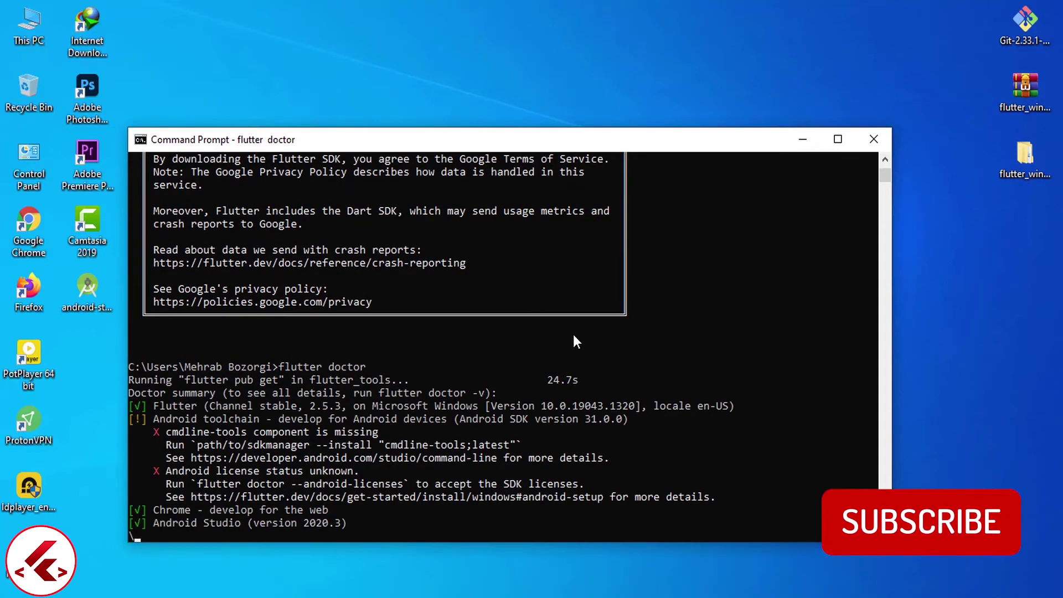
scroll(573, 334, "down", 2)
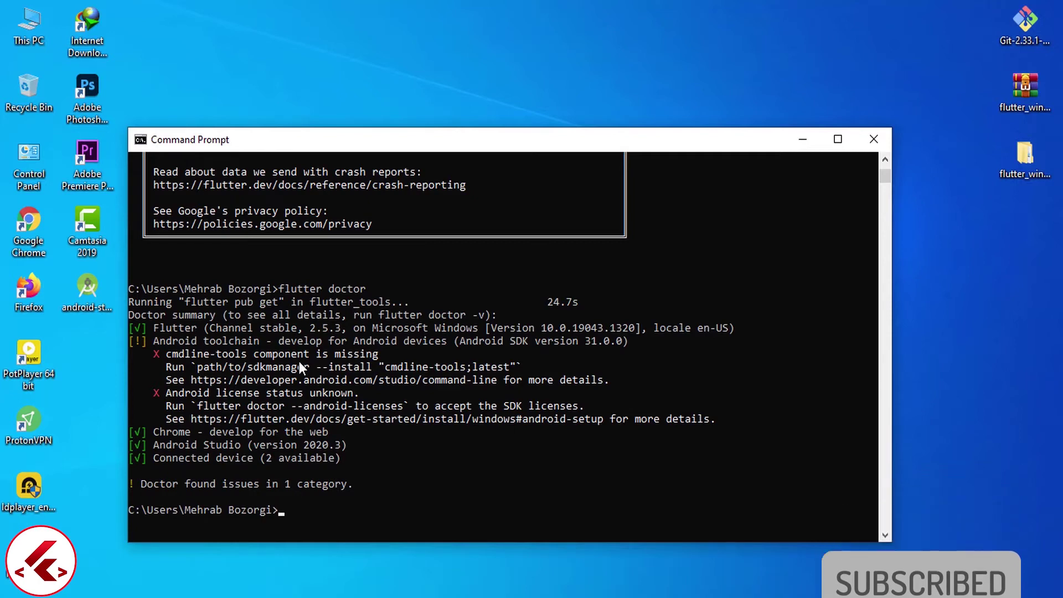
left_click(804, 141)
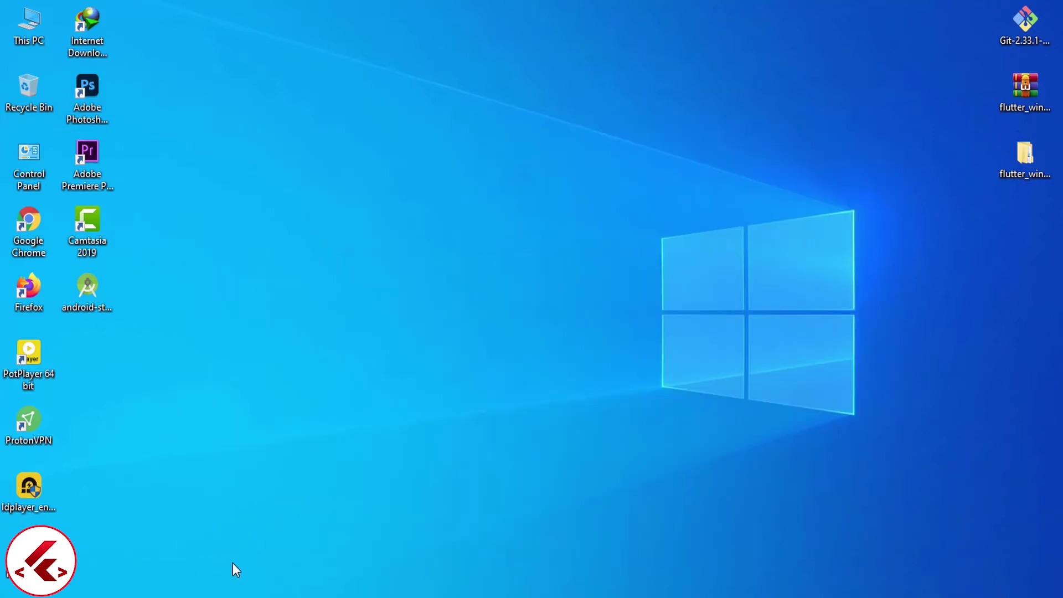
Step: Run the Android Studio installer from the desktop and launch Android Studio
double_click(91, 281)
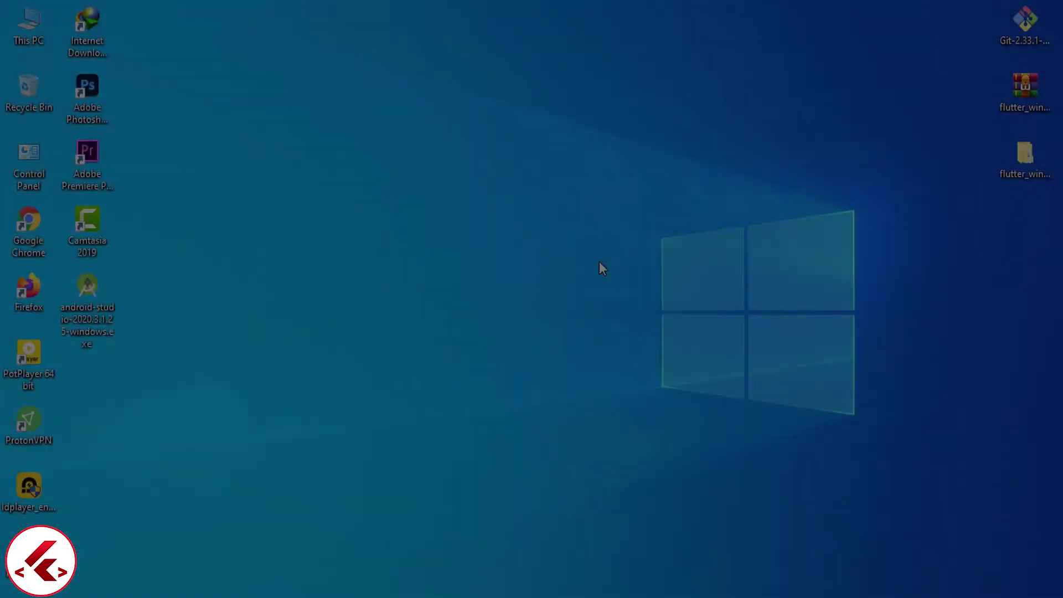
key("super")
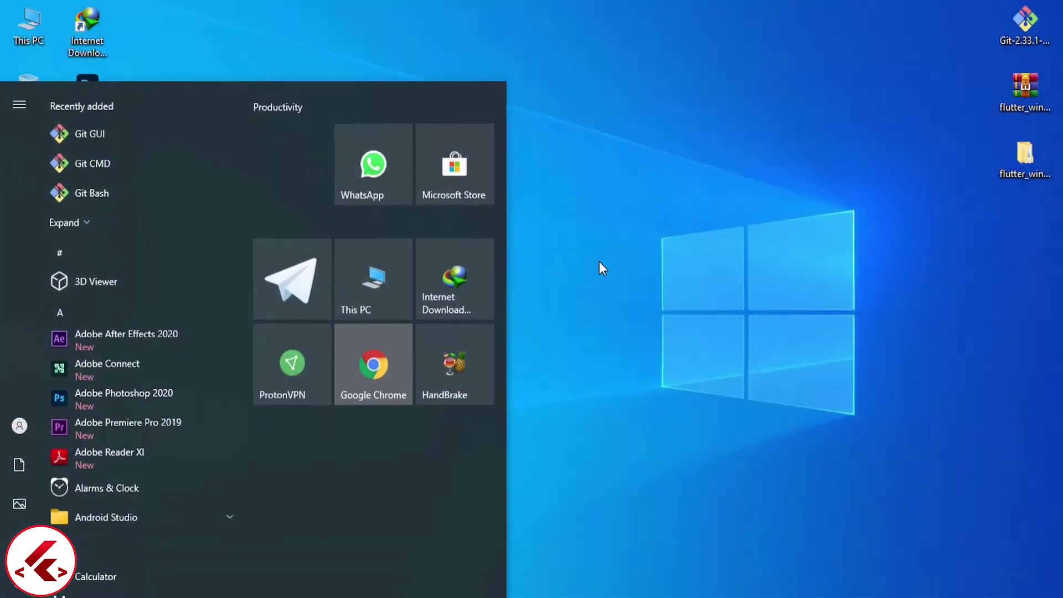
type("android")
key("Return")
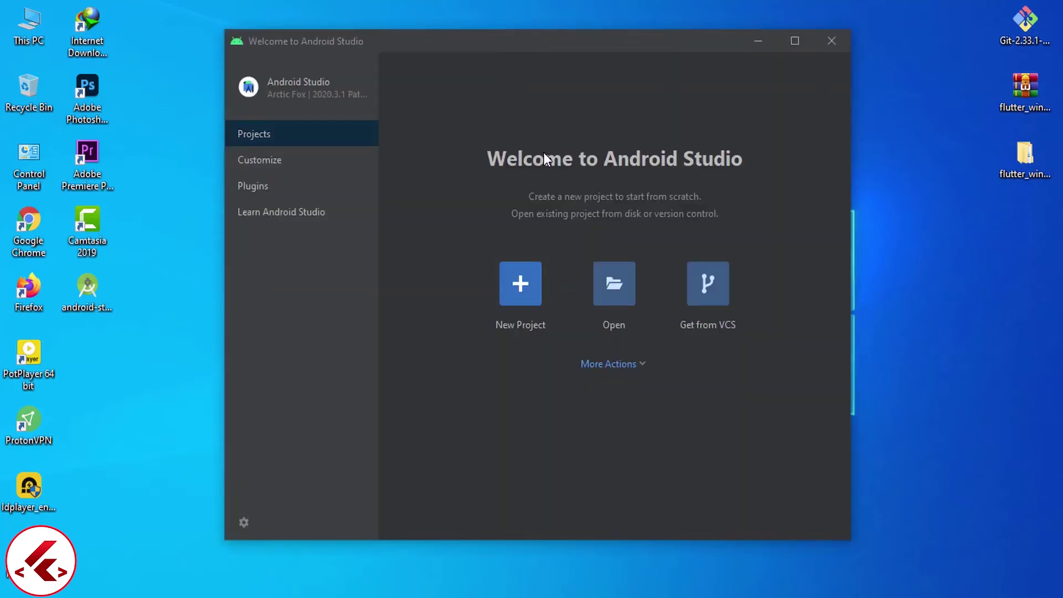
Step: Install the Flutter plugin from the plugin marketplace together with the required Dart plugin, and restart Android Studio
left_click(258, 184)
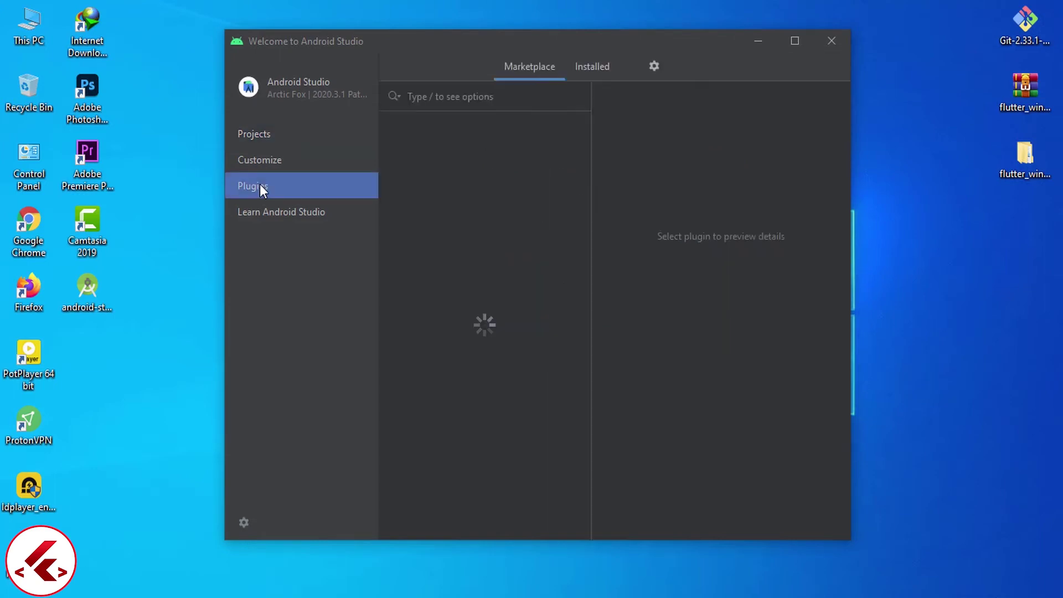
left_click(473, 98)
type("flutter")
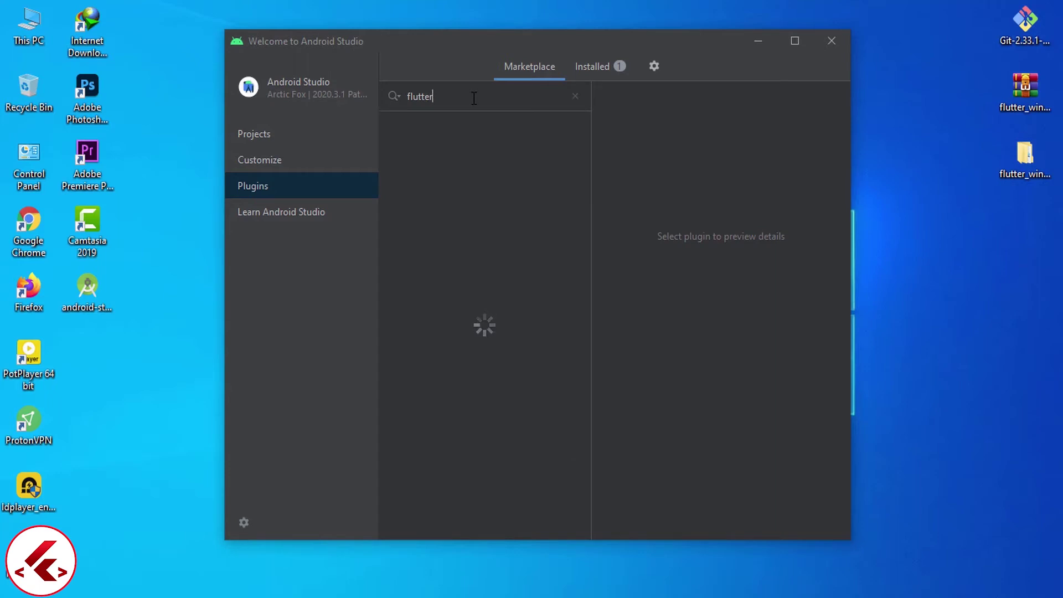
left_click(544, 147)
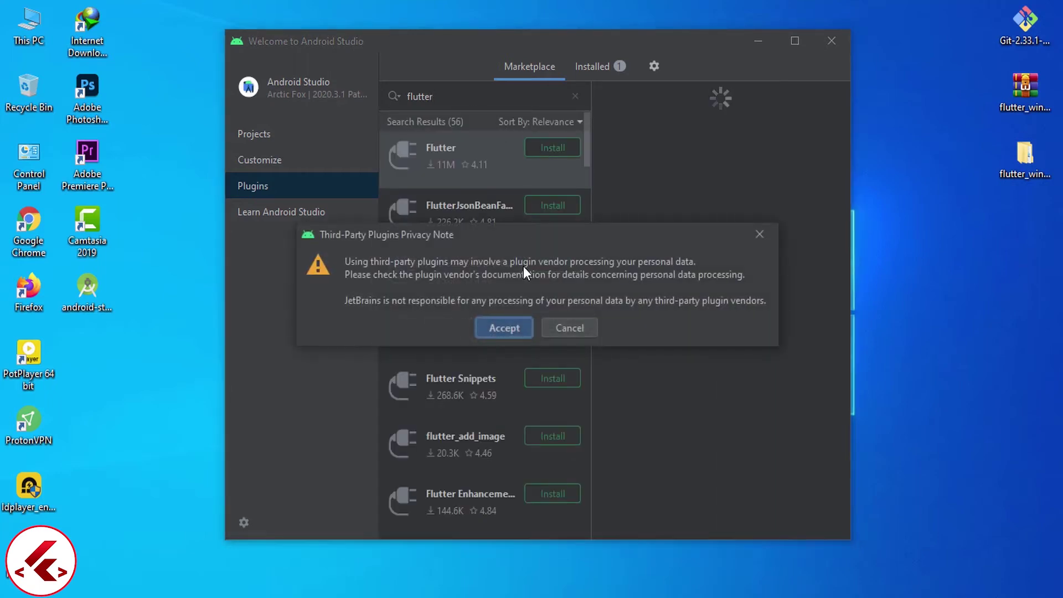
left_click(514, 327)
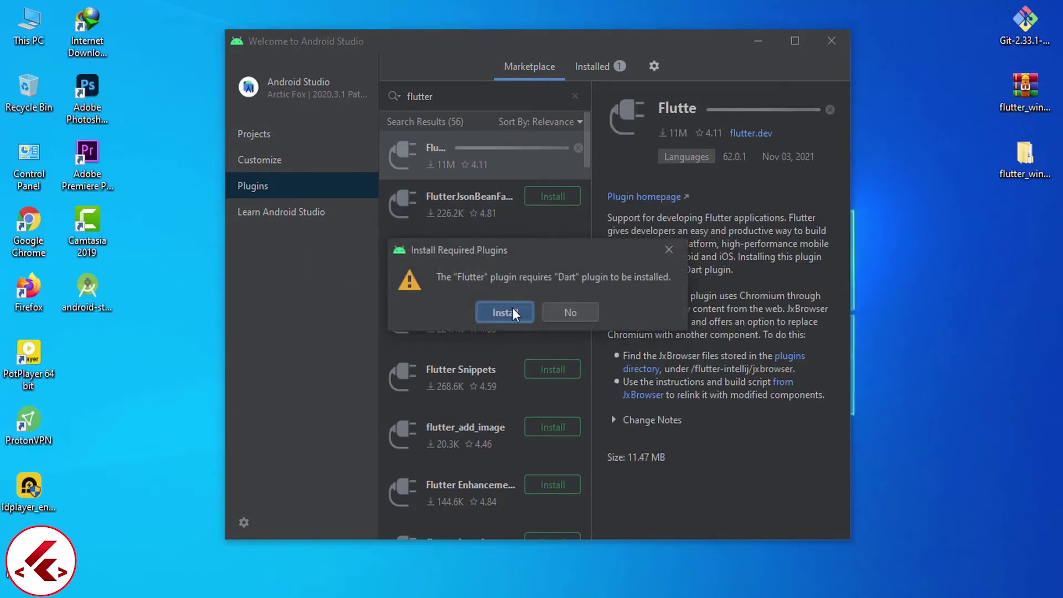
left_click(512, 308)
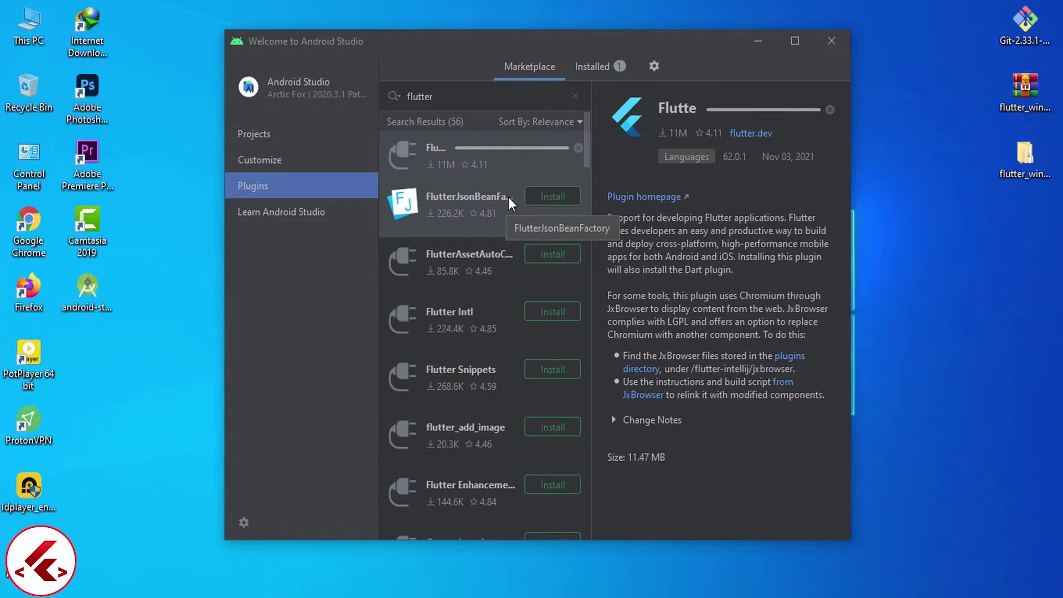
left_click(558, 148)
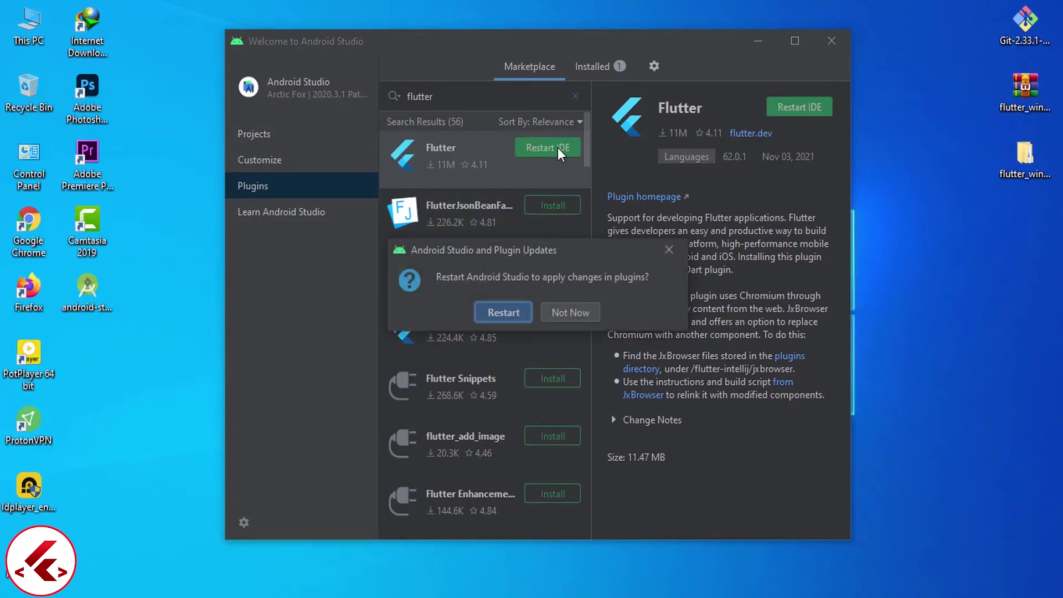
left_click(514, 308)
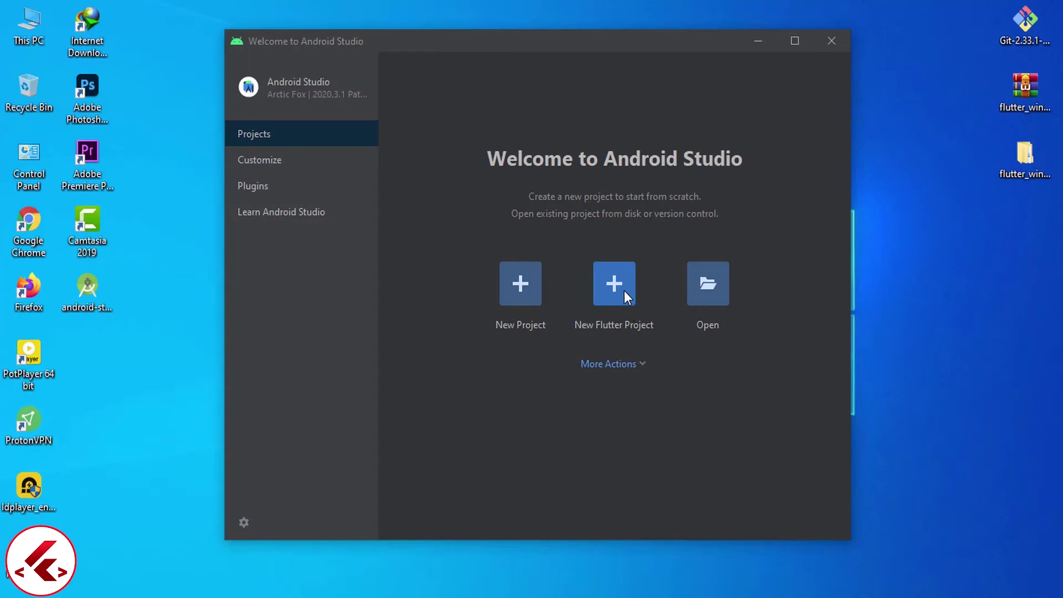
Step: Create a new Flutter project named flutter_first with the Flutter SDK path set to C:\src\flutter
left_click(614, 282)
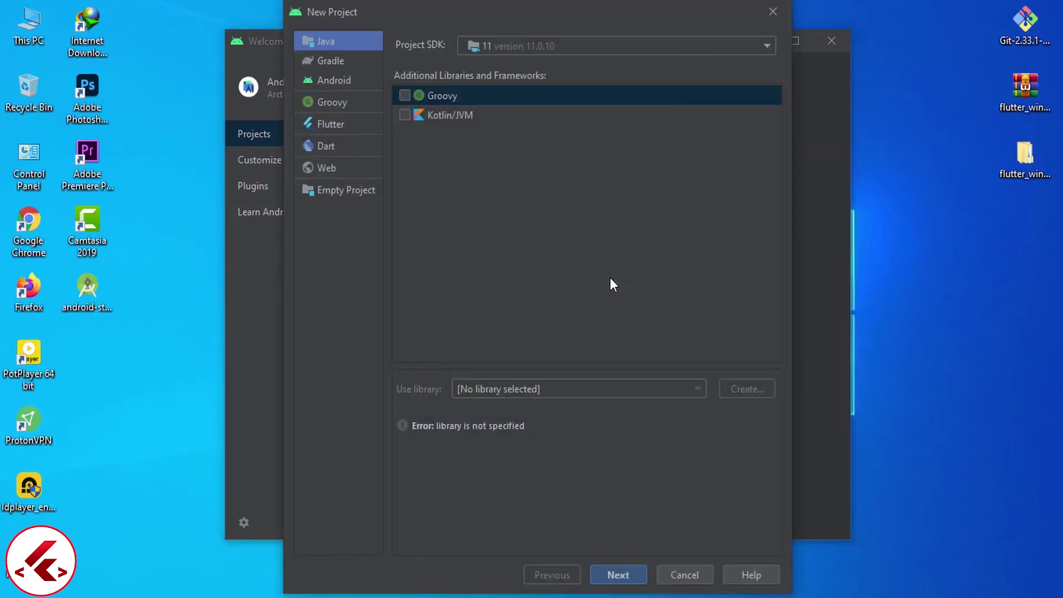
left_click(335, 125)
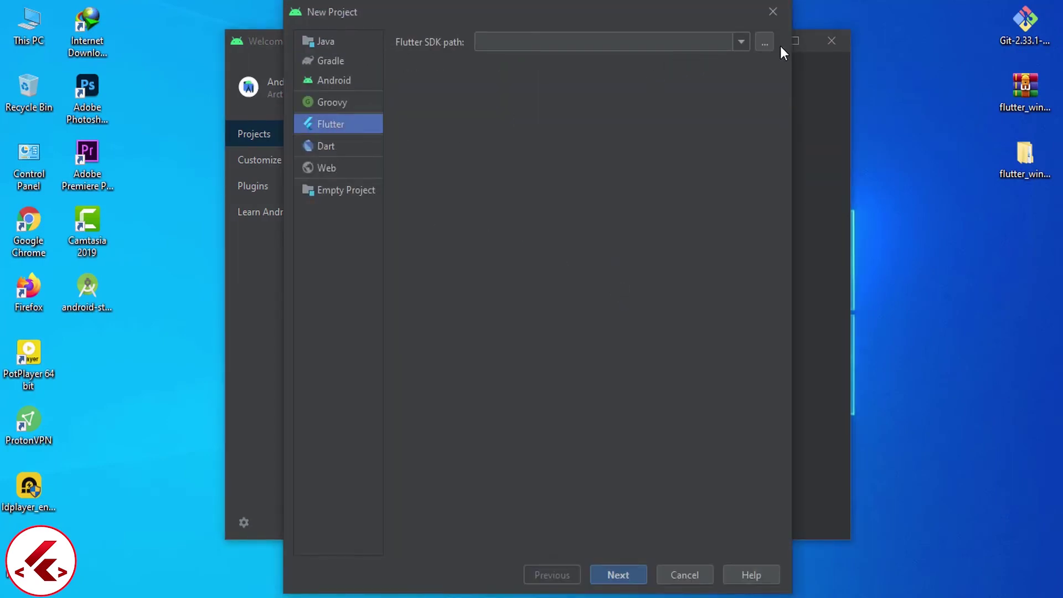
left_click(765, 42)
left_click(391, 187)
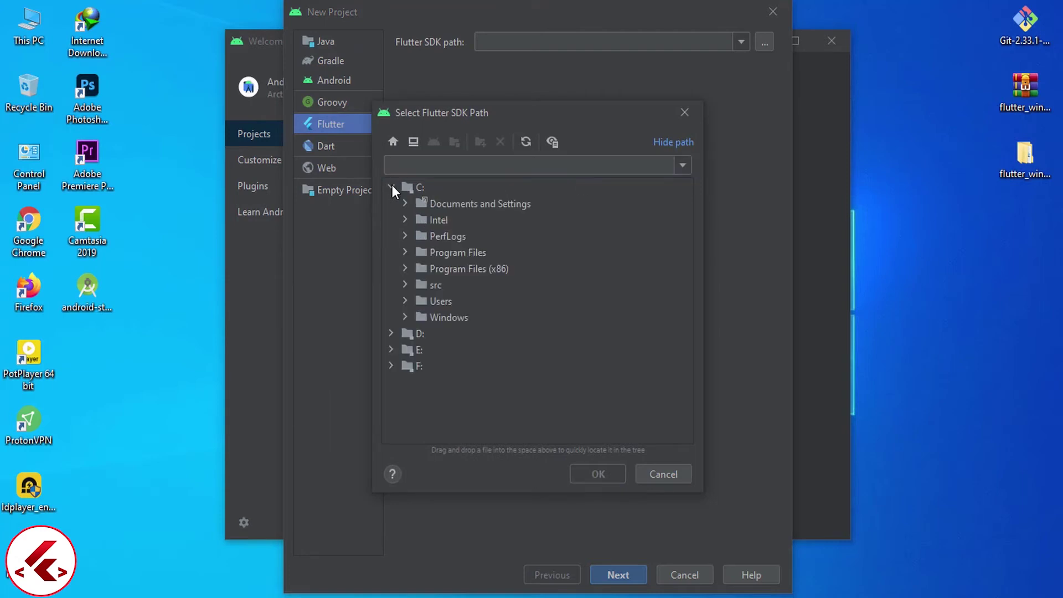
left_click(405, 284)
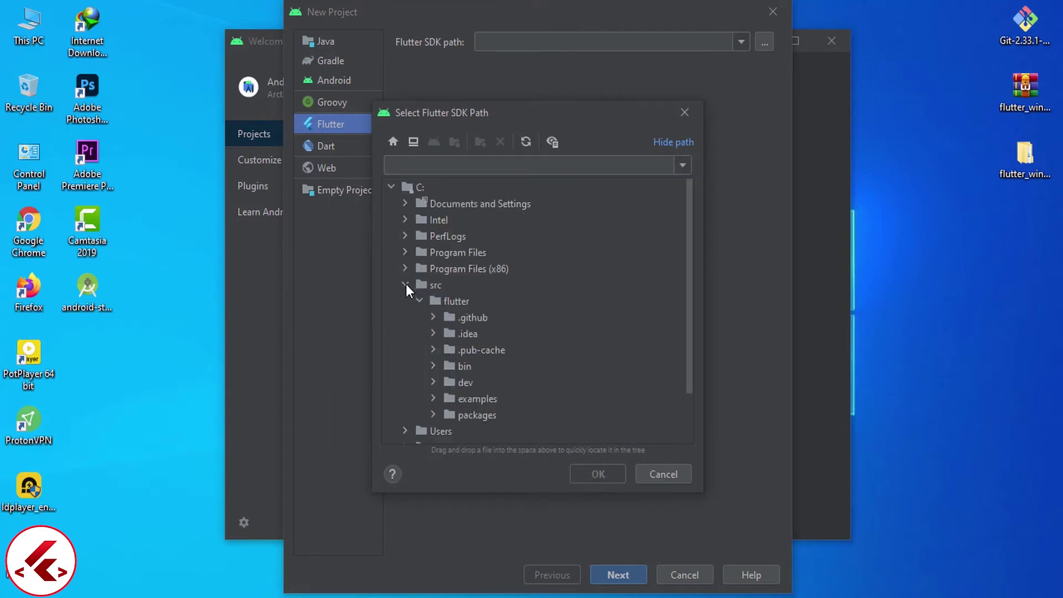
left_click(443, 298)
left_click(579, 470)
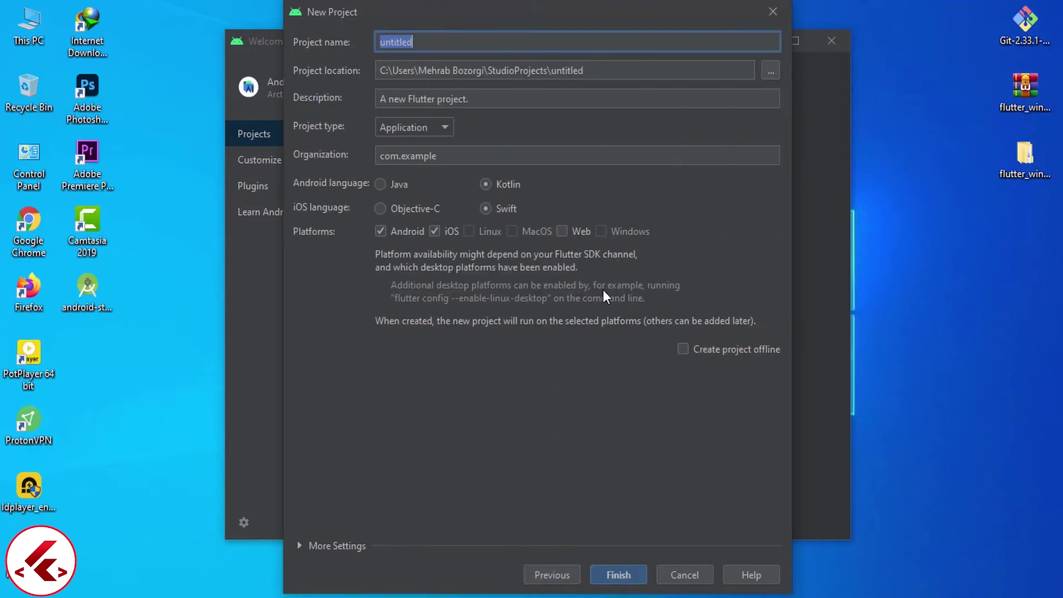
type("flutter_first")
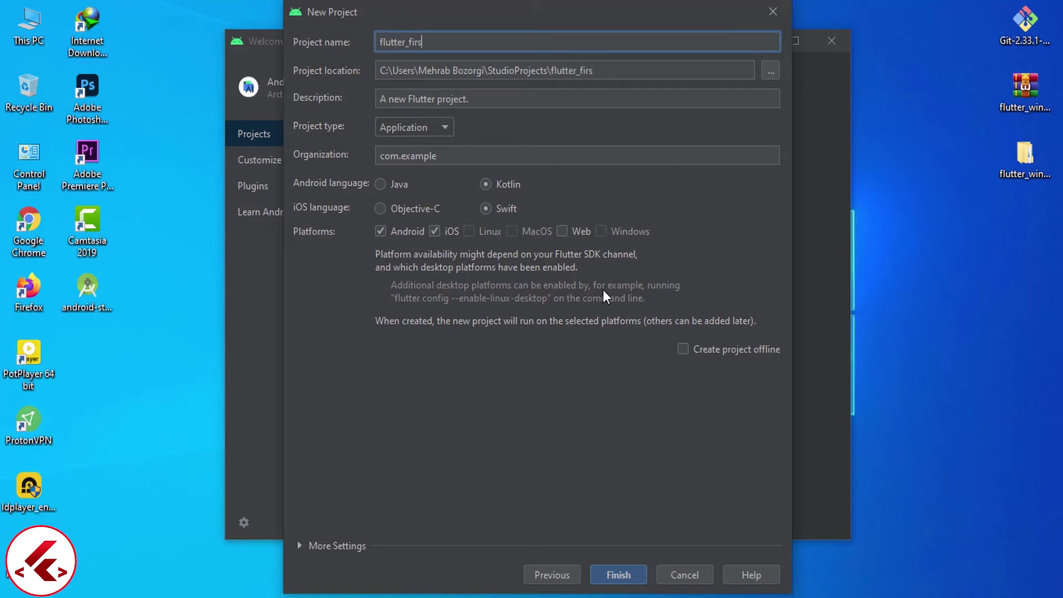
left_click(620, 575)
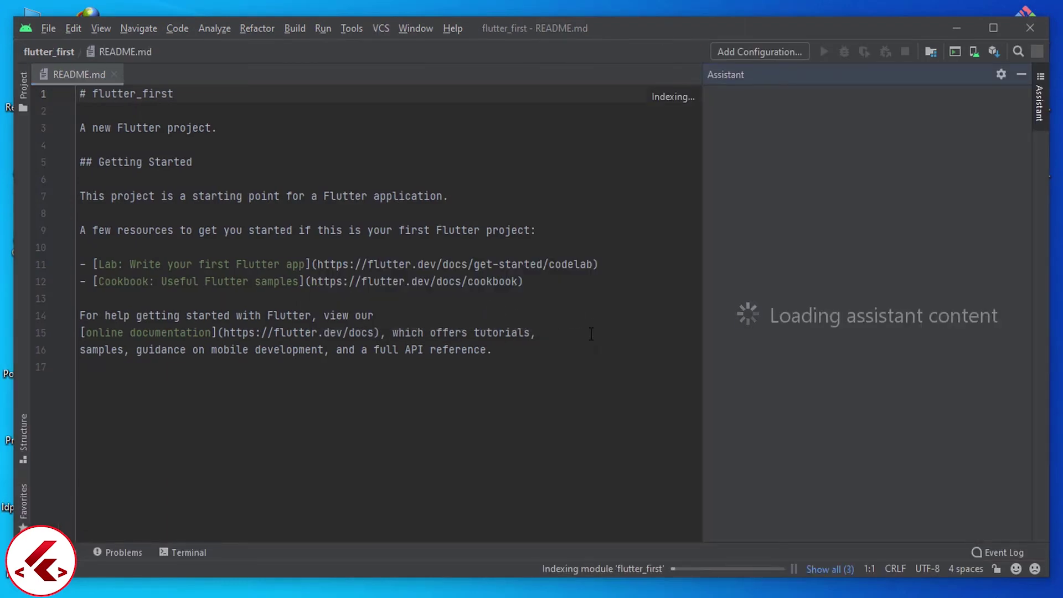
Step: Hide the Assistant pane and fit the project window to the full desktop height and about two thirds of its width
left_click_drag(1049, 255, 579, 193)
left_click(567, 103)
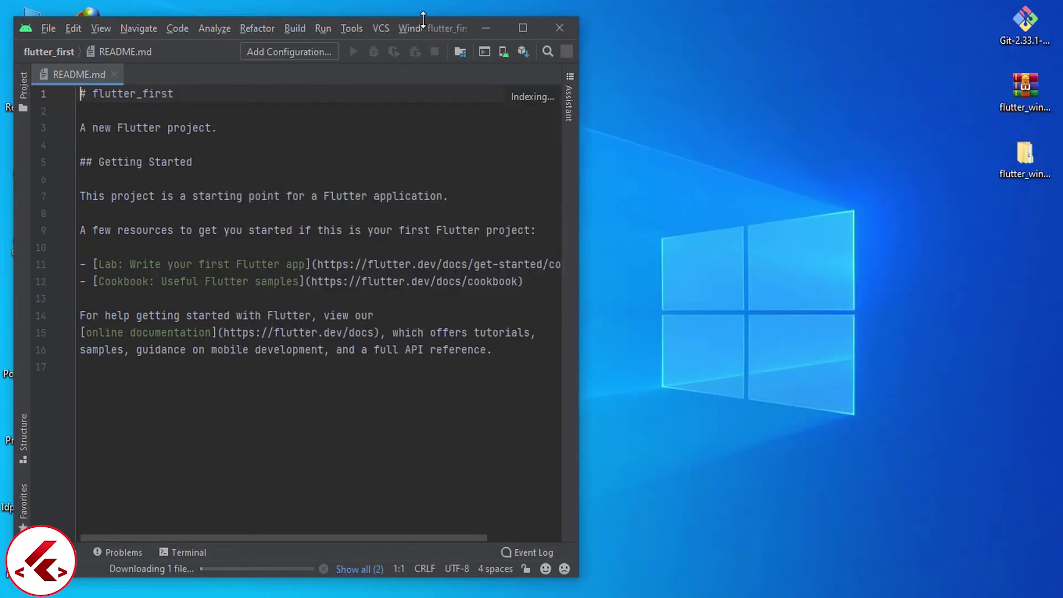
double_click(422, 20)
left_click_drag(14, 128, 1, 129)
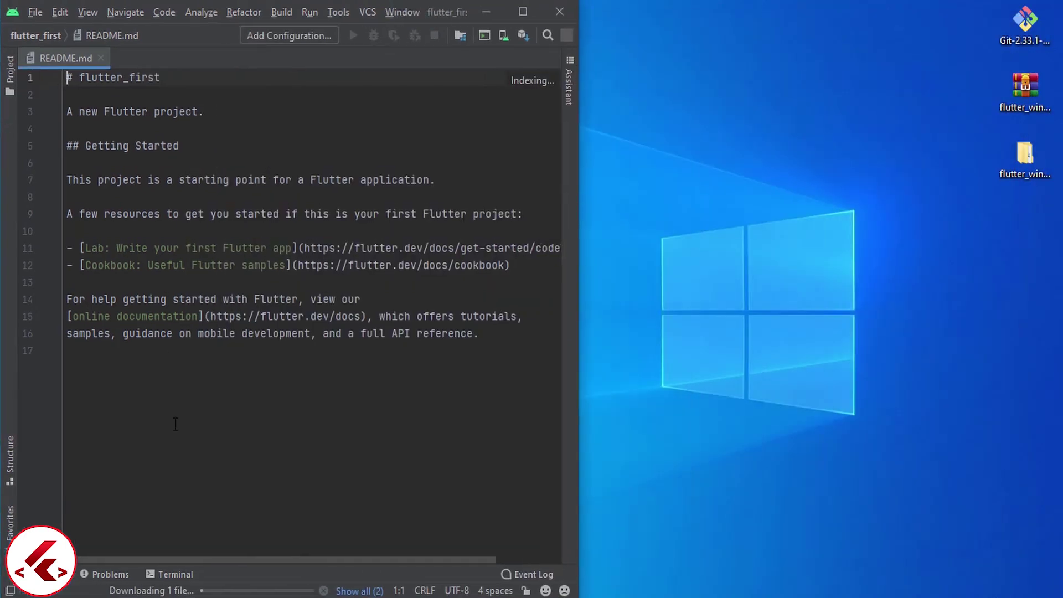
left_click_drag(577, 285, 692, 284)
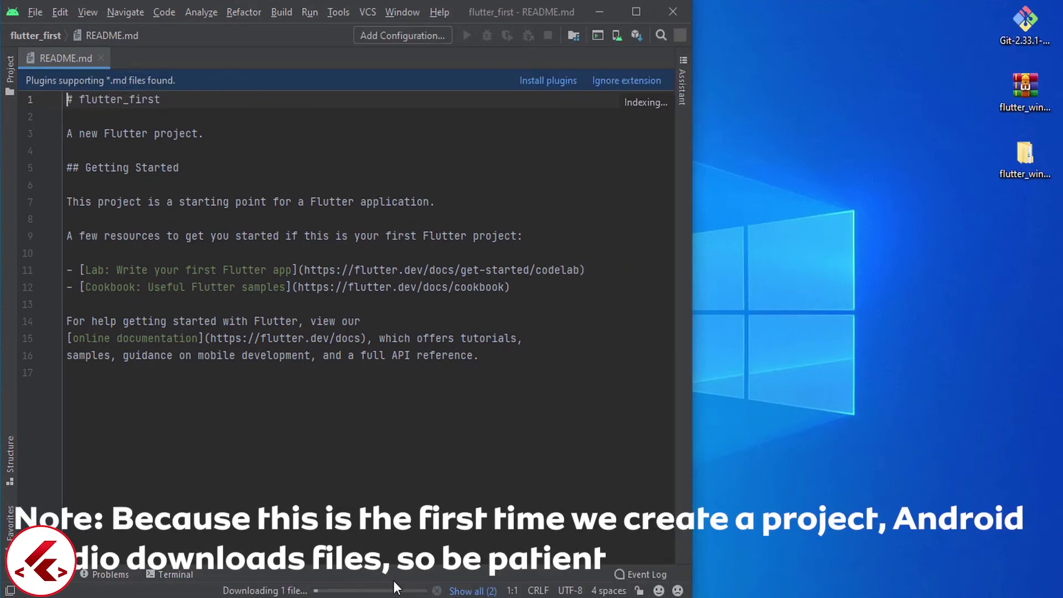
Step: Close README.md, open main.dart from the project's lib folder and narrow the project tree pane
left_click(101, 57)
left_click(9, 75)
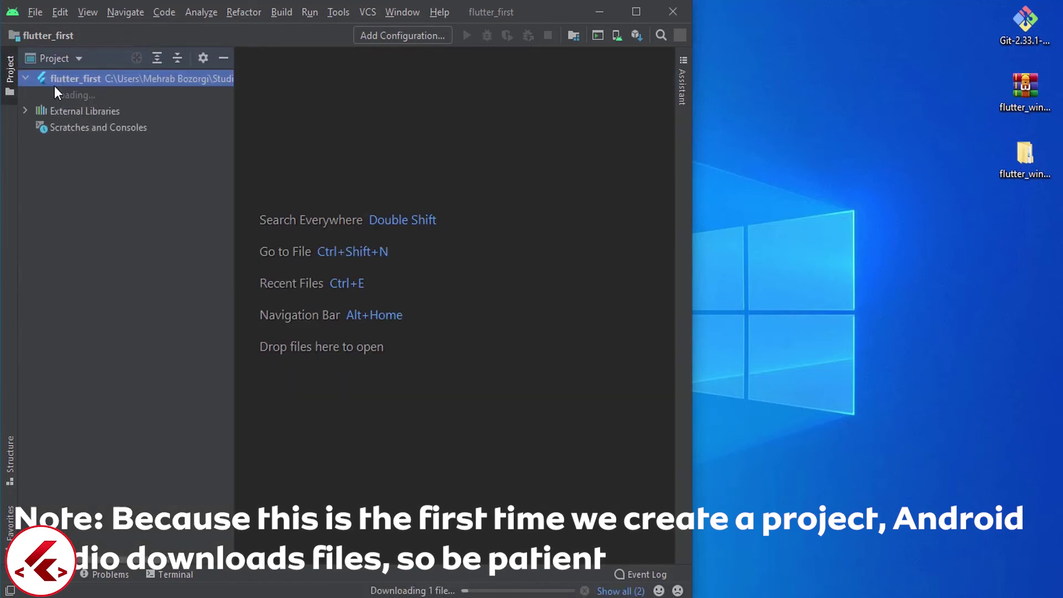
double_click(65, 160)
double_click(70, 176)
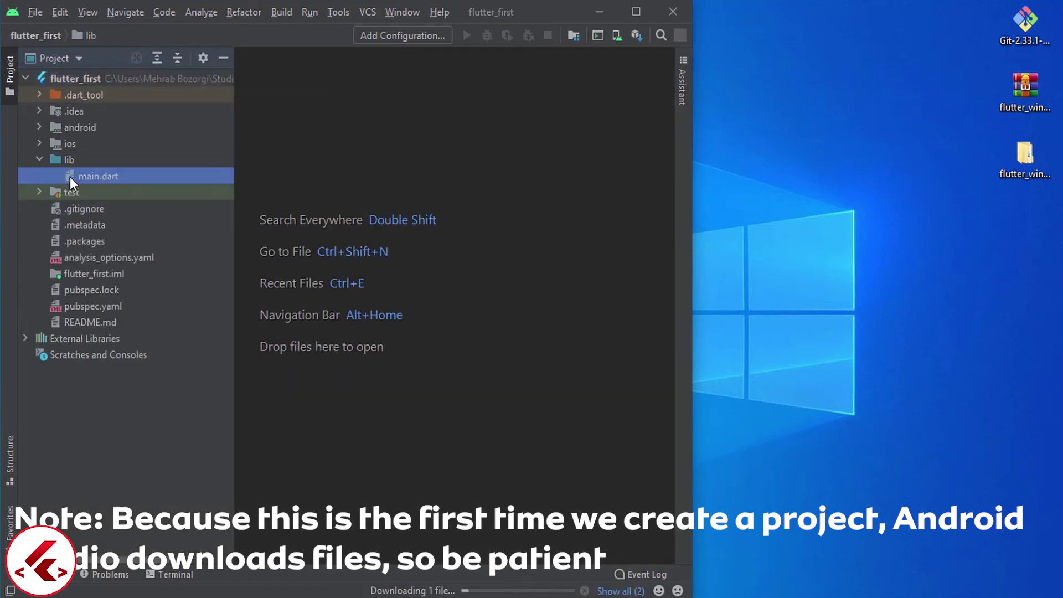
left_click_drag(233, 154, 196, 154)
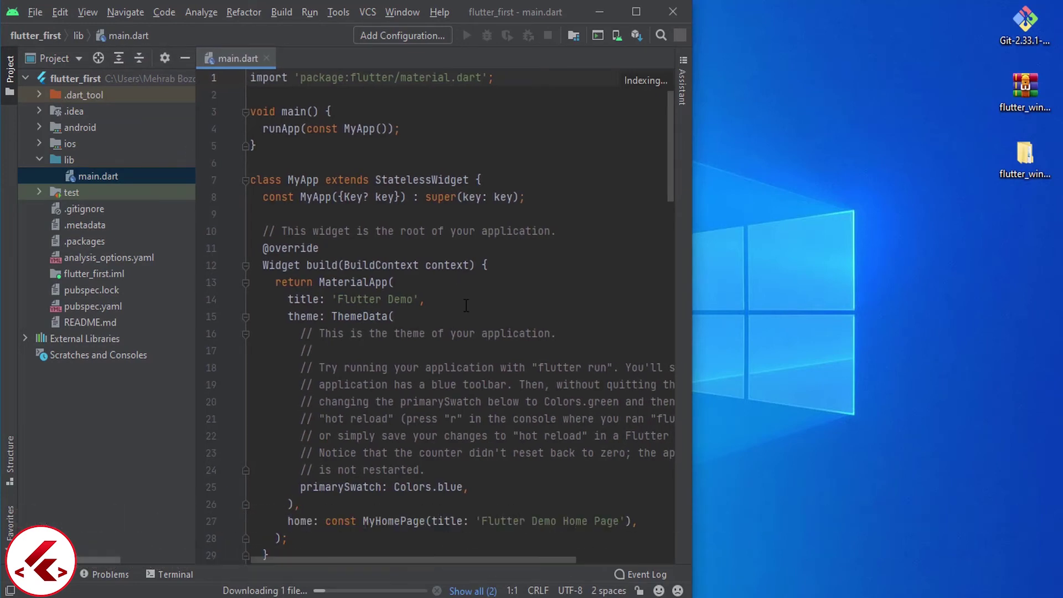
Step: Review the running background tasks, hide their list and dismiss the Flutter welcome notification
left_click(401, 590)
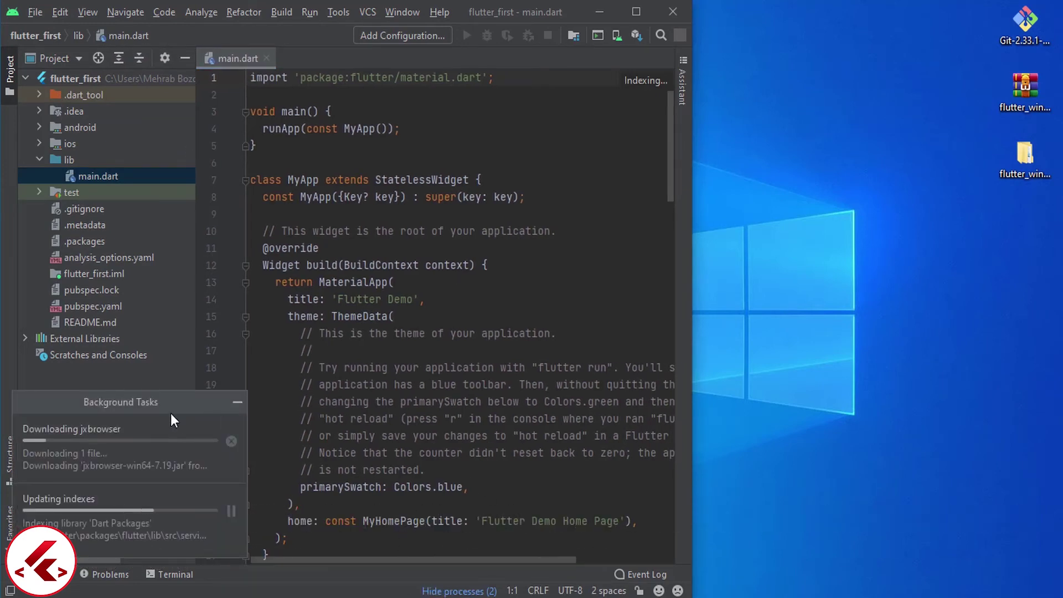
left_click_drag(188, 409, 669, 404)
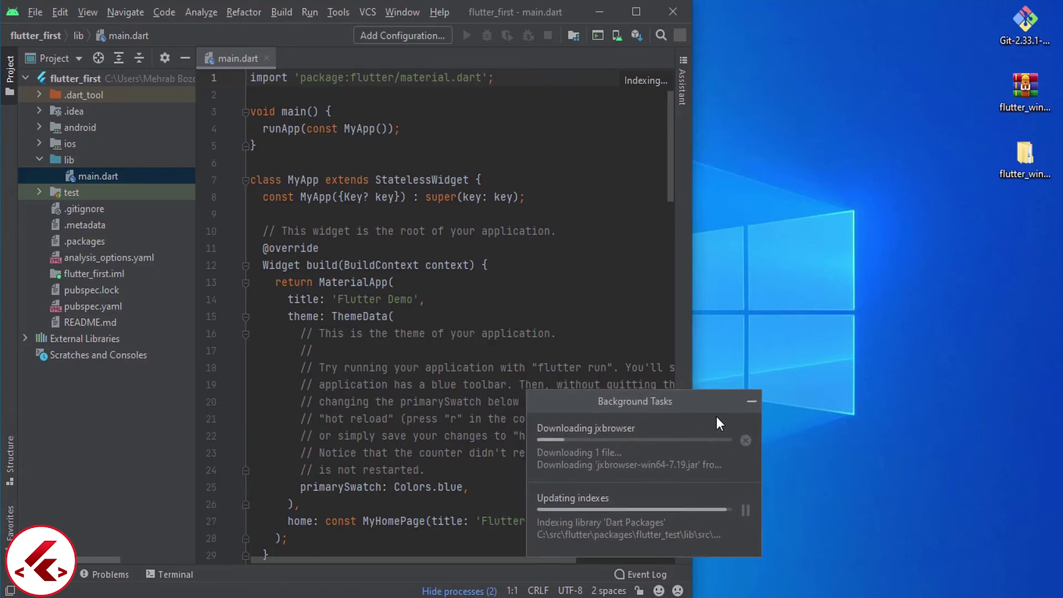
left_click_drag(759, 393, 805, 337)
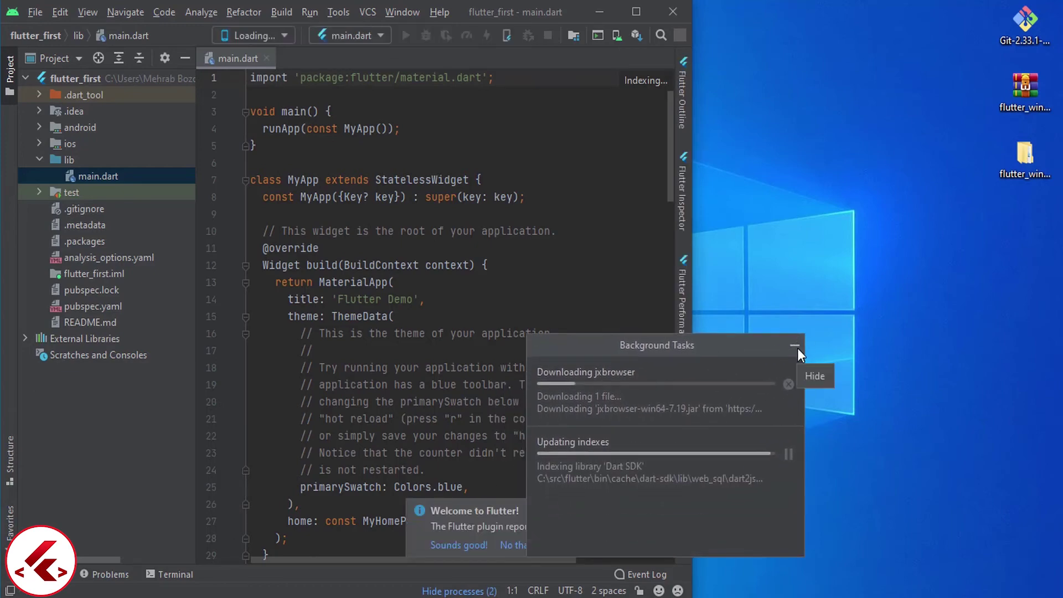
left_click(797, 348)
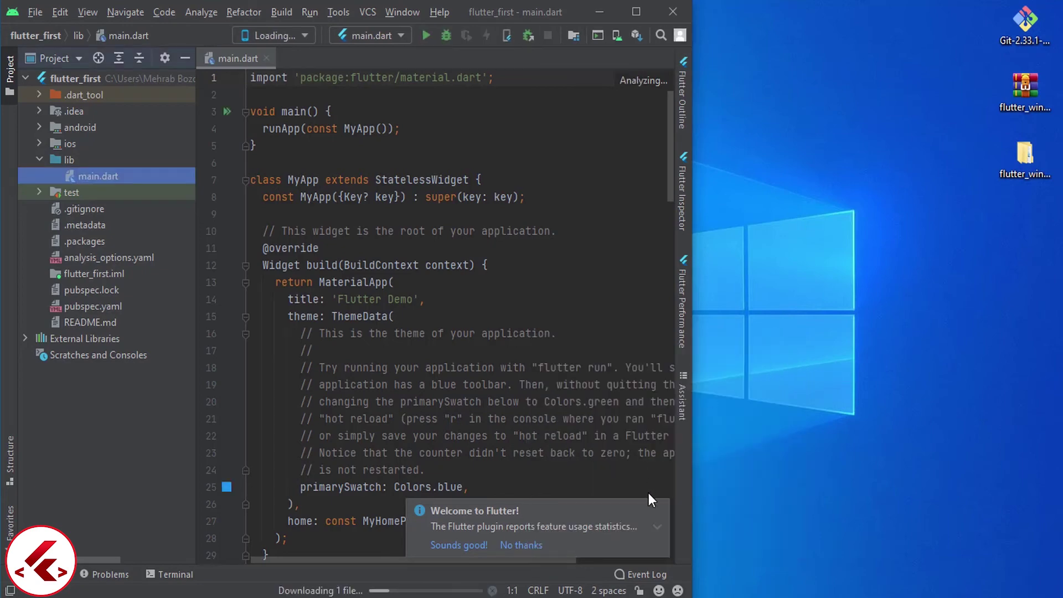
mouse_move(658, 524)
left_click(662, 431)
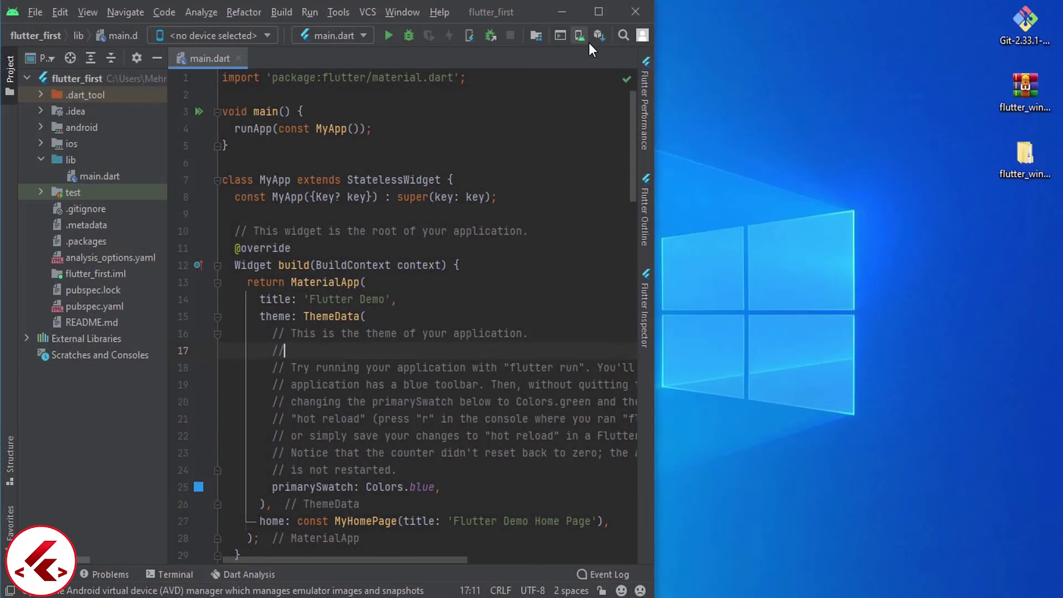
Step: Start creating an Android virtual device with the Pixel 4 phone hardware and proceed to the system image selection
left_click(589, 42)
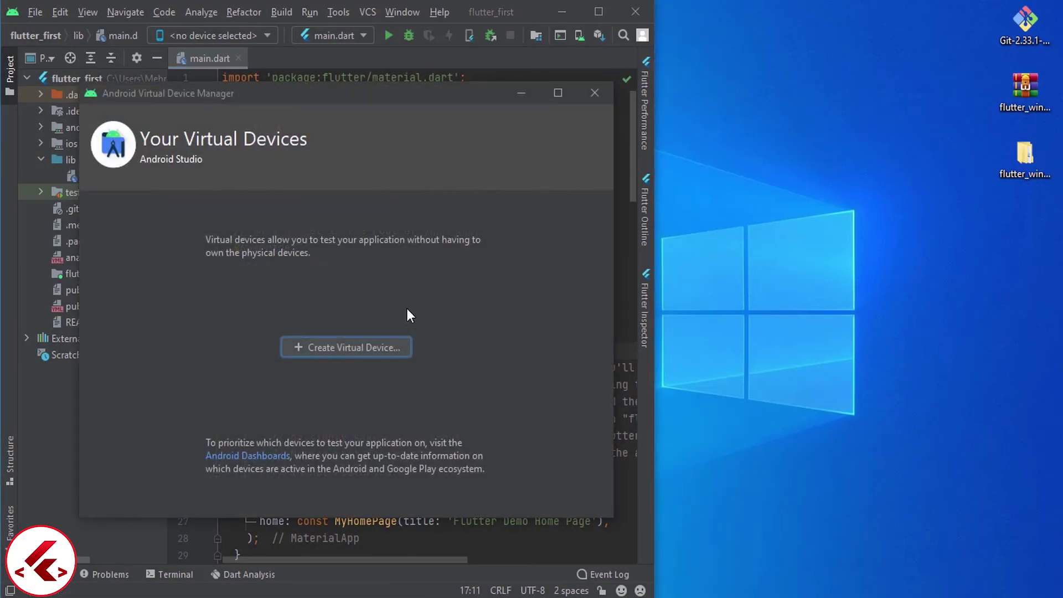
left_click(397, 338)
left_click(396, 337)
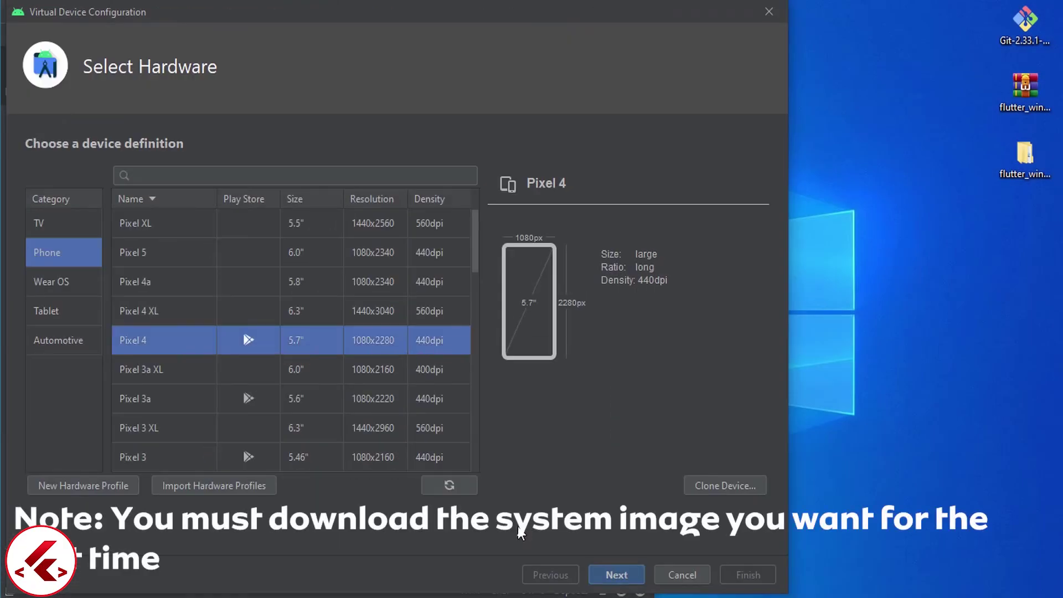
left_click(626, 574)
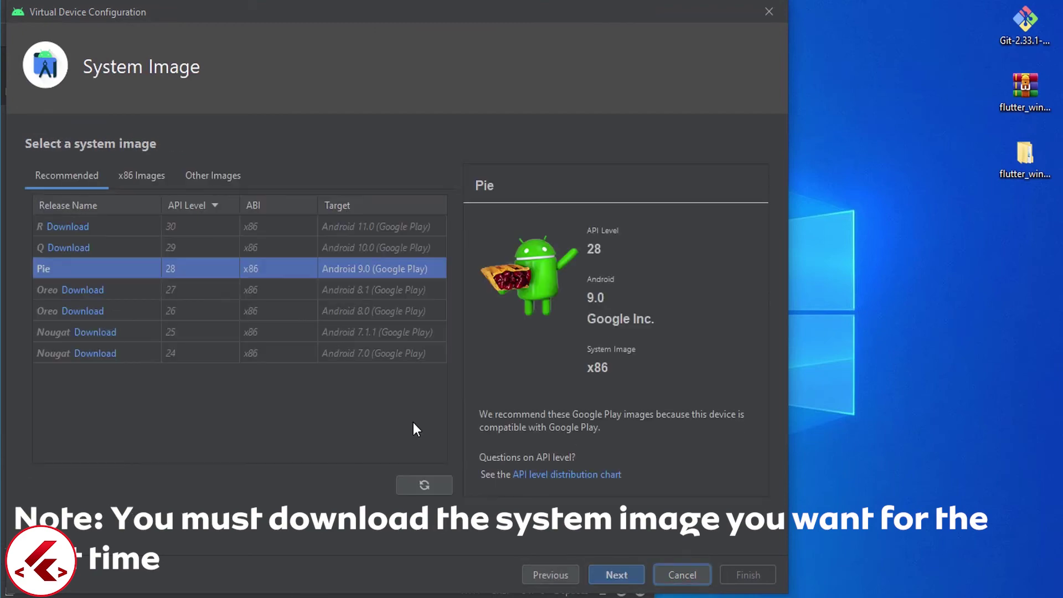